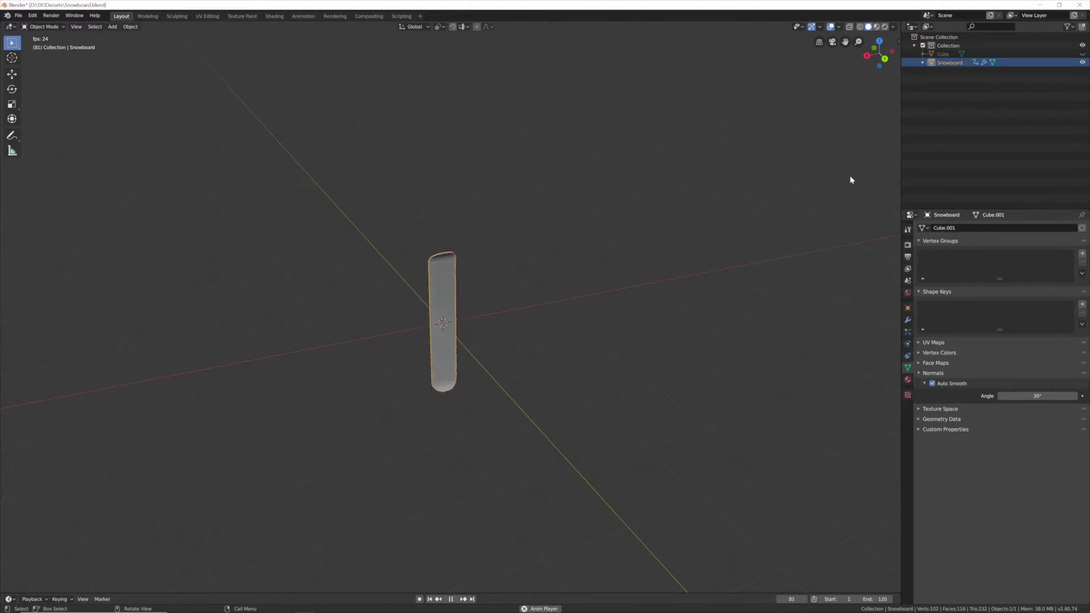
- Stop the animation at frame 1 and swap visibility so the Snowboard is hidden and the Cube is shown
{"action": "left_click", "coordinate": [450, 598]}
{"action": "left_click", "coordinate": [429, 599]}
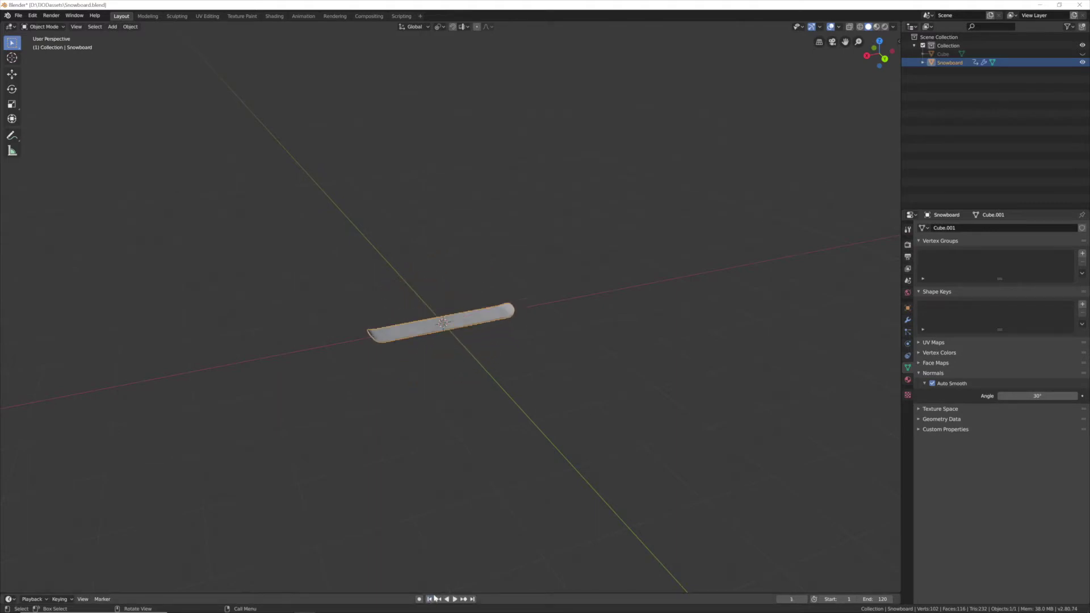
{"action": "middle_click_drag", "start_coordinate": [560, 321], "coordinate": [528, 282]}
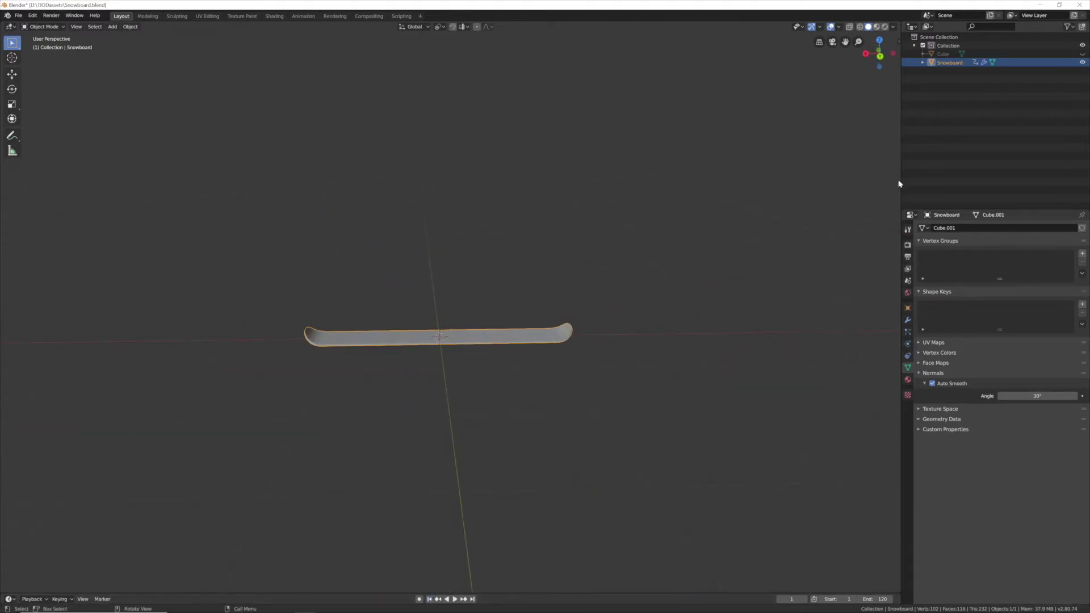
{"action": "left_click", "coordinate": [1082, 62]}
{"action": "left_click", "coordinate": [1082, 53]}
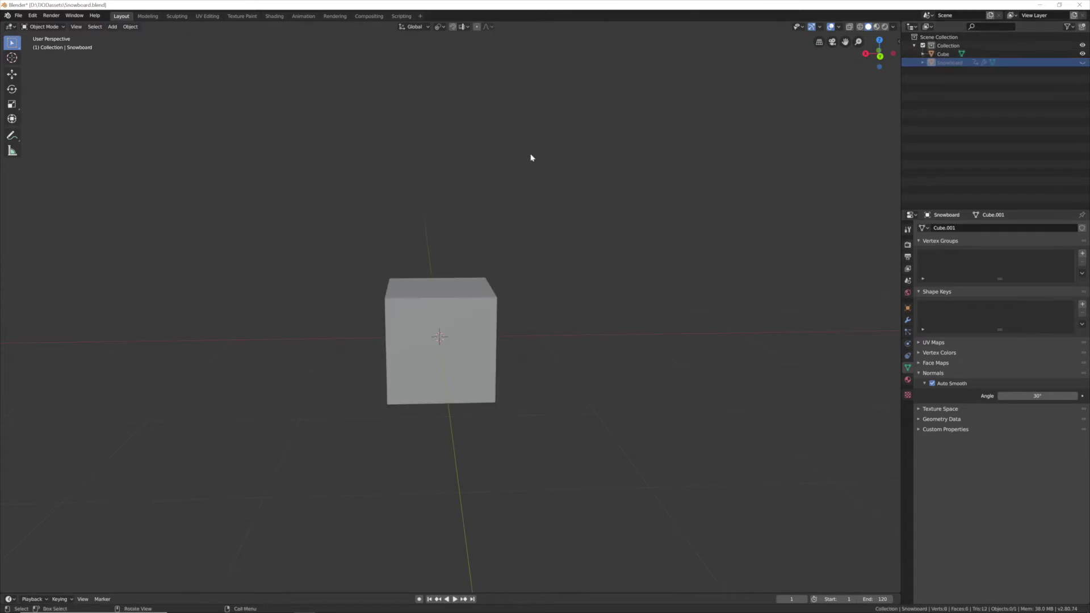
- Enter Edit Mode on the cube and switch the viewport to wireframe shading
{"action": "middle_click_drag", "start_coordinate": [433, 233], "coordinate": [488, 234]}
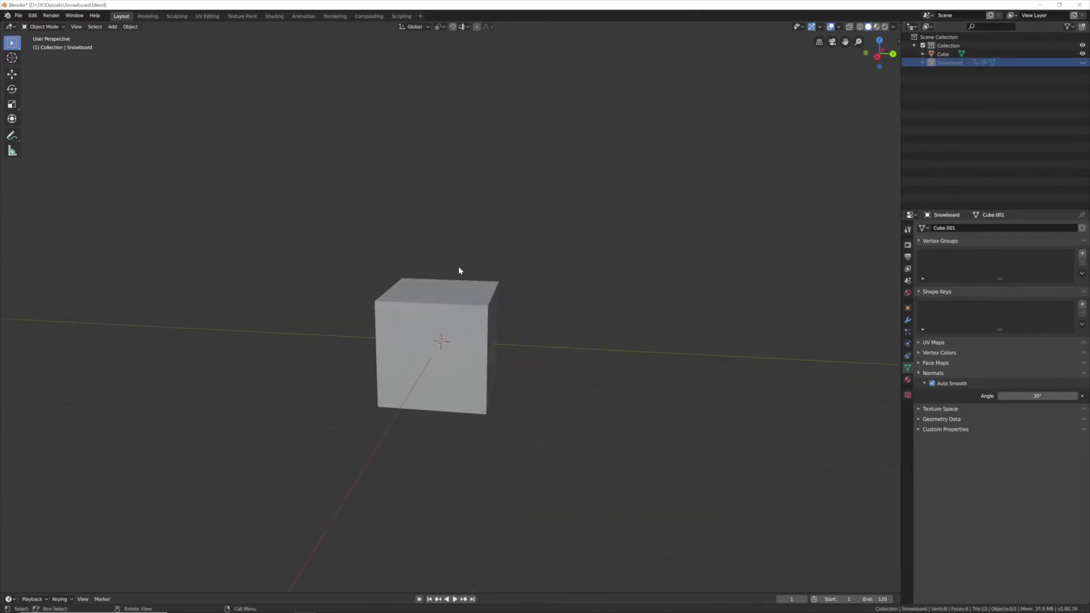
{"action": "left_click", "coordinate": [449, 318]}
{"action": "key", "text": "Tab"}
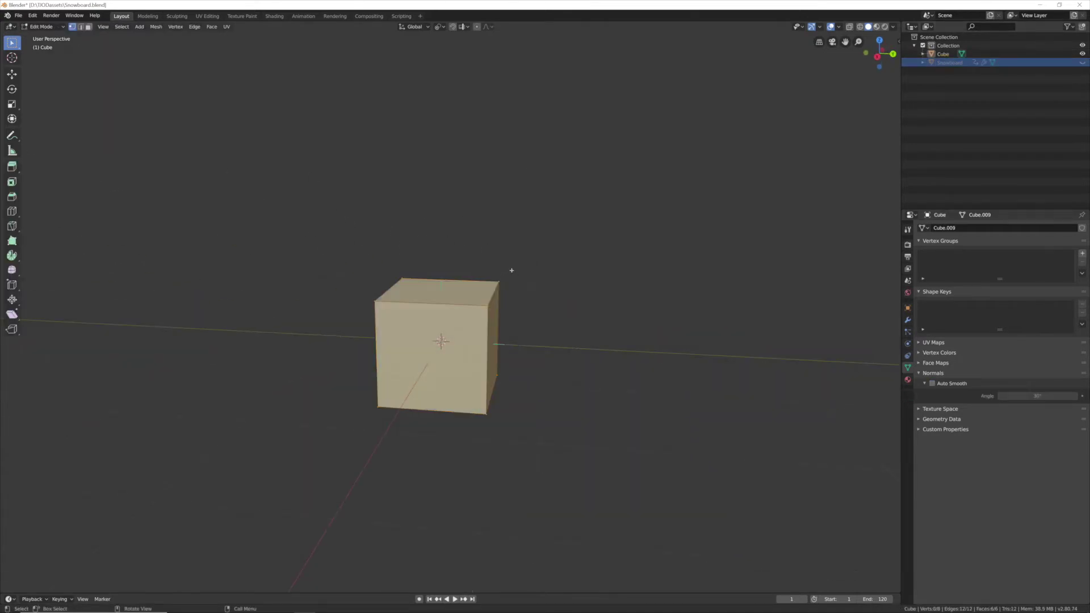
{"action": "left_click", "coordinate": [840, 28]}
{"action": "mouse_move", "coordinate": [443, 290]}
{"action": "middle_mouse_down"}
{"action": "mouse_move", "coordinate": [496, 268]}
{"action": "mouse_move", "coordinate": [486, 268]}
{"action": "middle_mouse_up"}
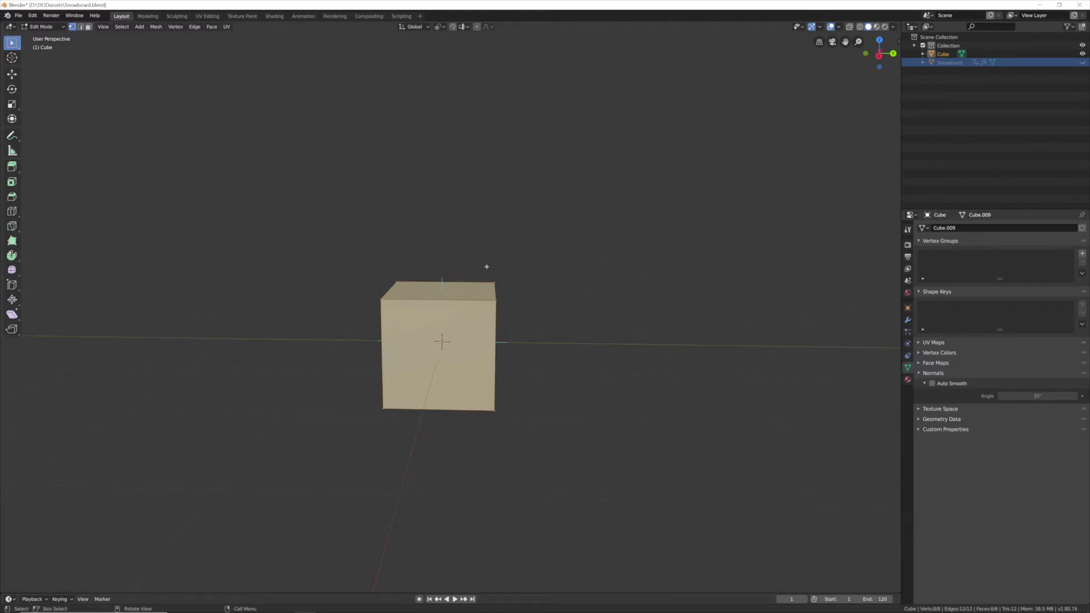
{"action": "key", "text": "z"}
{"action": "left_click", "coordinate": [432, 268]}
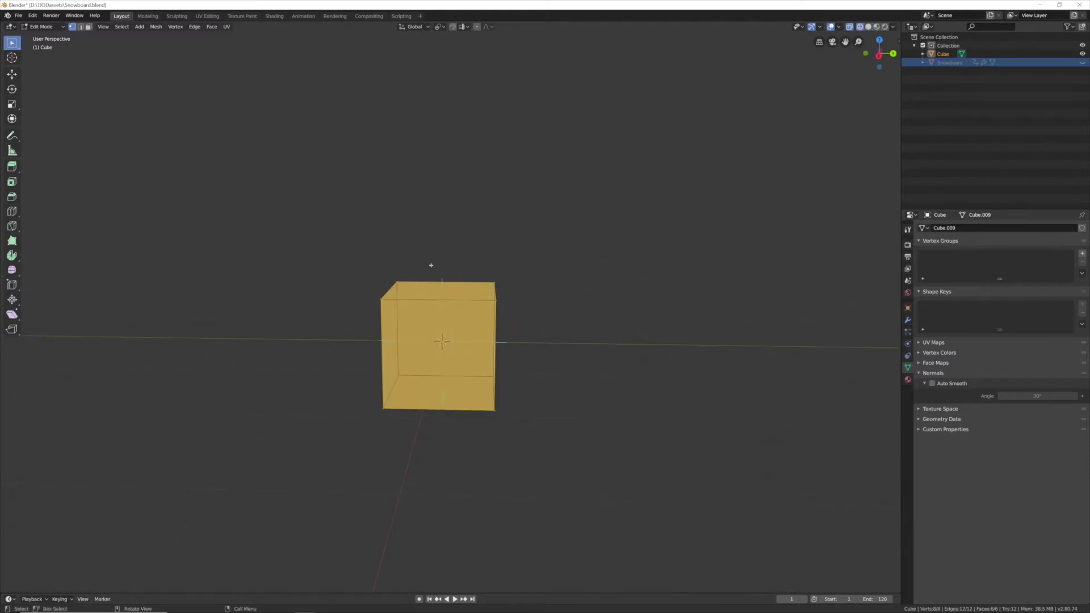
- Flatten the whole cube into a thin slab by scaling it to about 0.015 along Z
{"action": "key", "text": "s"}
{"action": "key", "text": "z"}
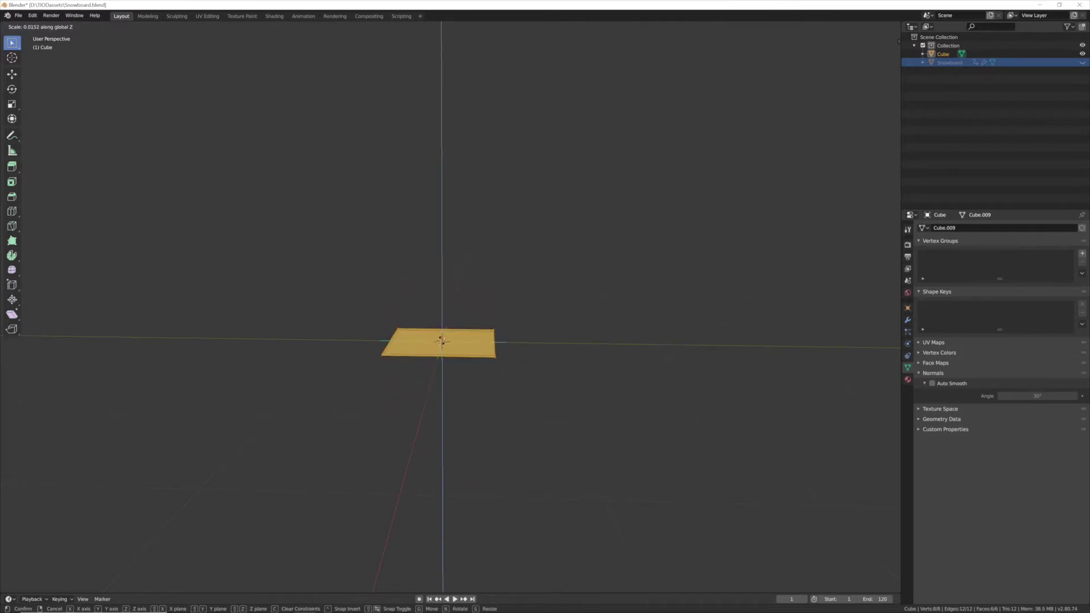
{"action": "key", "text": "Return"}
{"action": "middle_click_drag", "start_coordinate": [430, 279], "coordinate": [450, 287]}
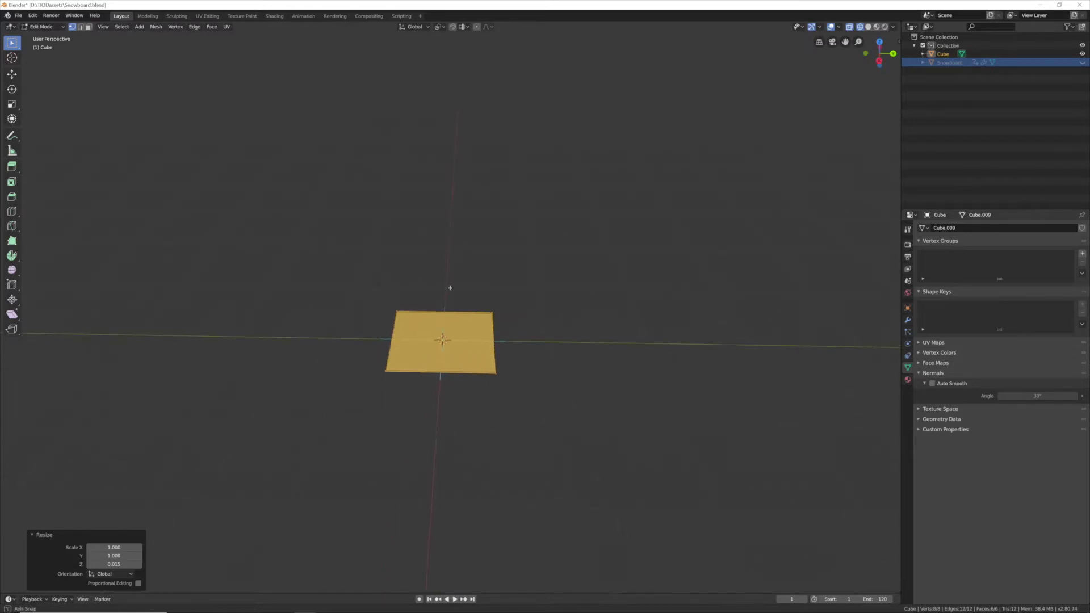
- Shape the slab into a long board by scaling it to about 0.48 along Y and about 2.45 along X
{"action": "scroll", "coordinate": [436, 310], "scroll_direction": "down", "scroll_amount": 2}
{"action": "key", "text": "s"}
{"action": "key", "text": "y"}
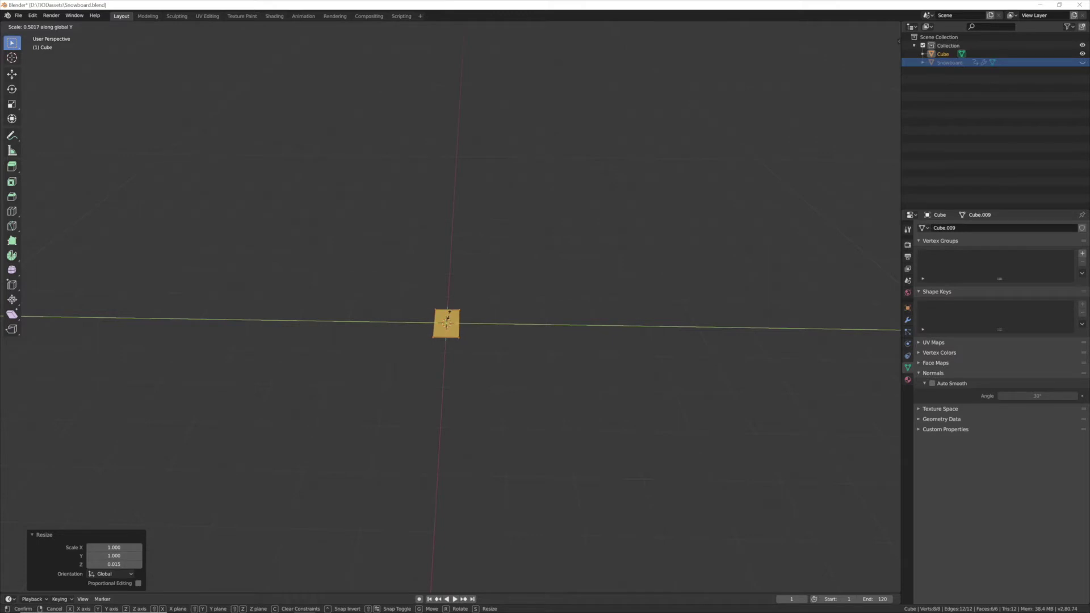
{"action": "left_click", "coordinate": [448, 314]}
{"action": "middle_click_drag", "start_coordinate": [448, 314], "coordinate": [451, 316]}
{"action": "key", "text": "s"}
{"action": "key", "text": "x"}
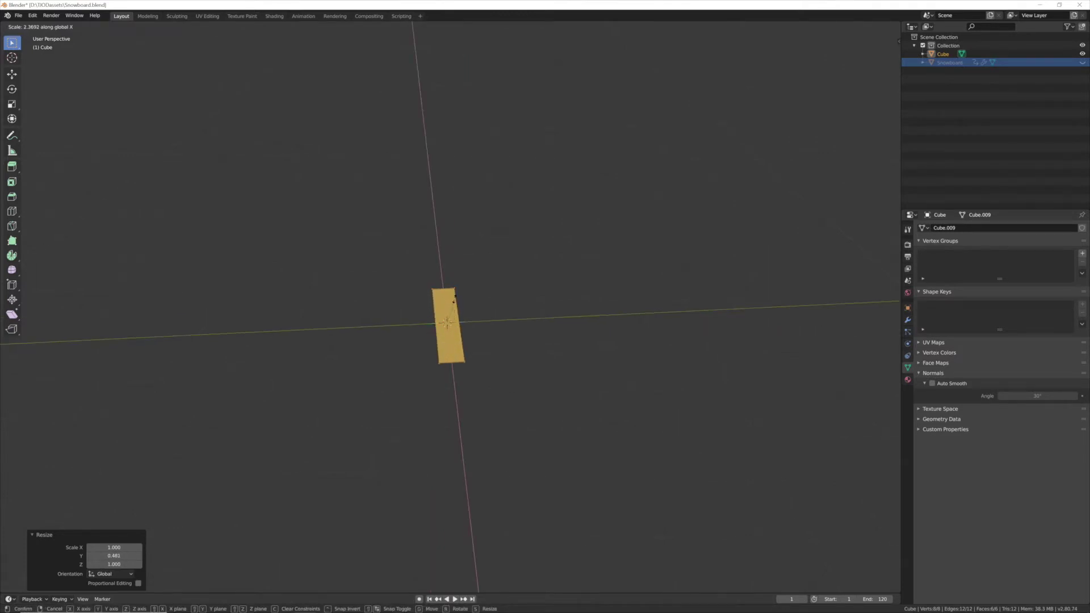
{"action": "left_click", "coordinate": [455, 298]}
- Add one centred loop cut along the board's length and one centred loop cut across its width
{"action": "middle_click_drag", "start_coordinate": [455, 298], "coordinate": [503, 320]}
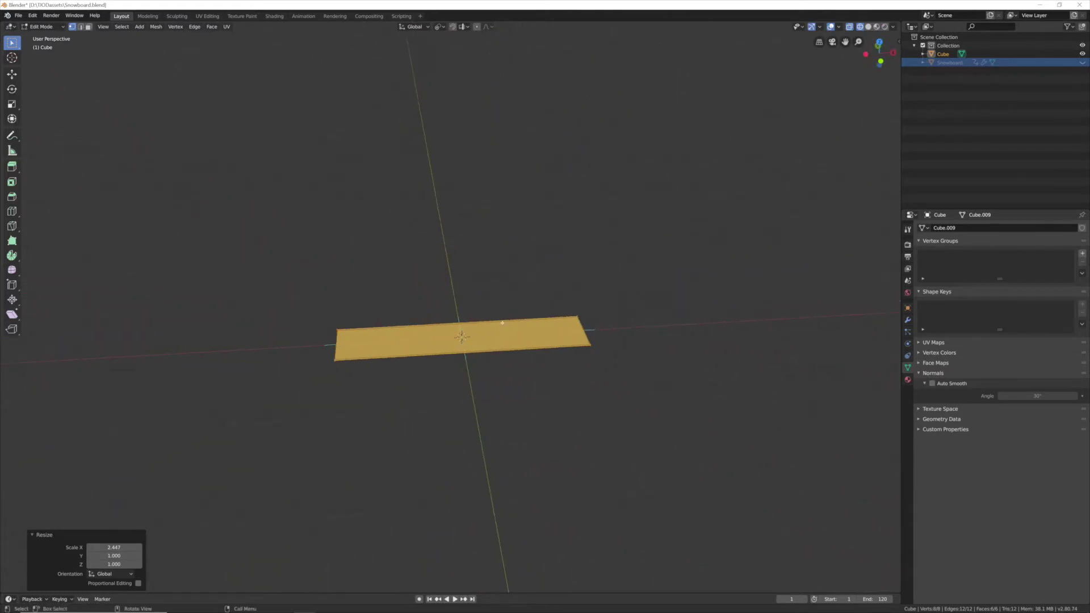
{"action": "key", "text": "ctrl+r"}
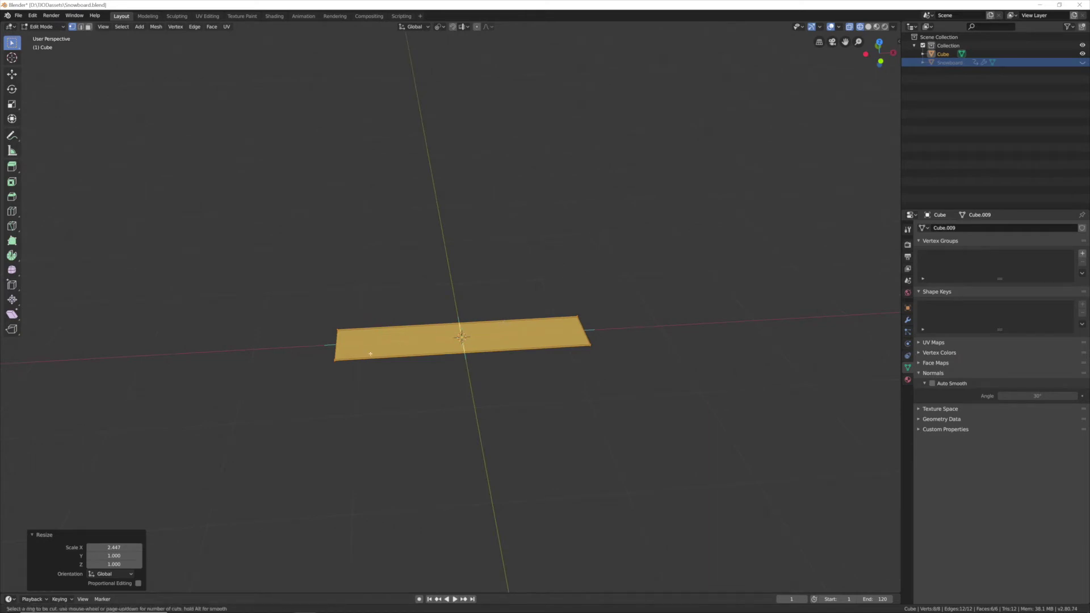
{"action": "left_click", "coordinate": [339, 343]}
{"action": "right_click", "coordinate": [339, 343]}
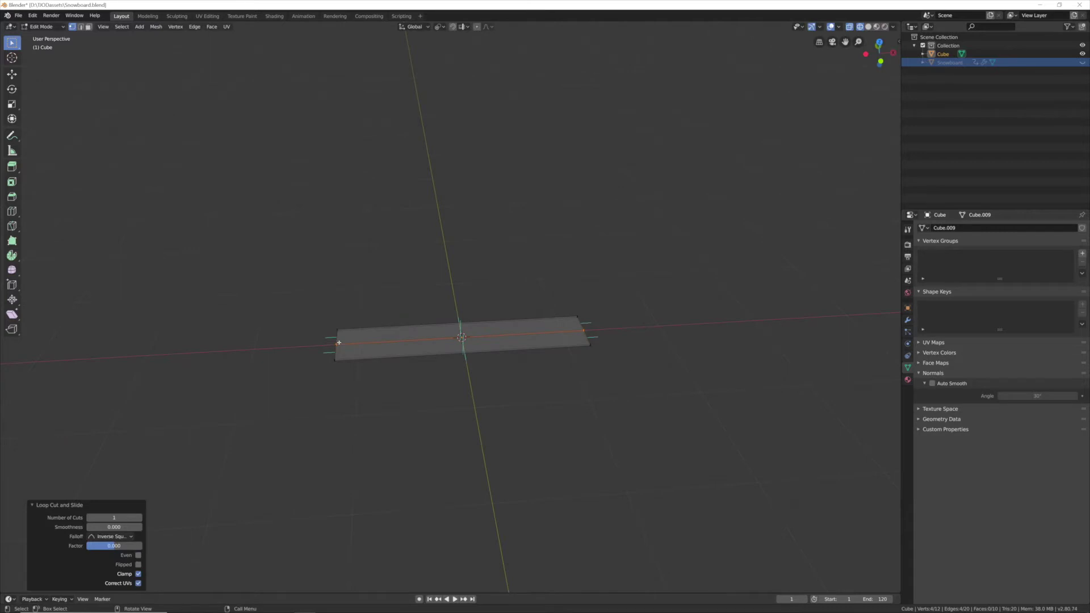
{"action": "key", "text": "ctrl+r"}
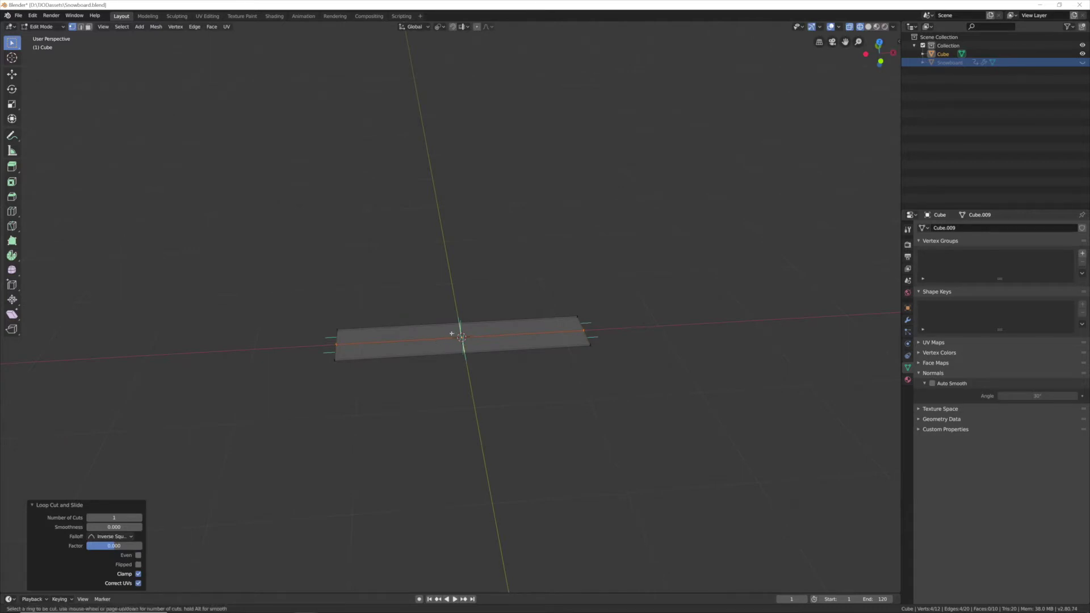
{"action": "left_click", "coordinate": [396, 338]}
{"action": "right_click", "coordinate": [394, 338]}
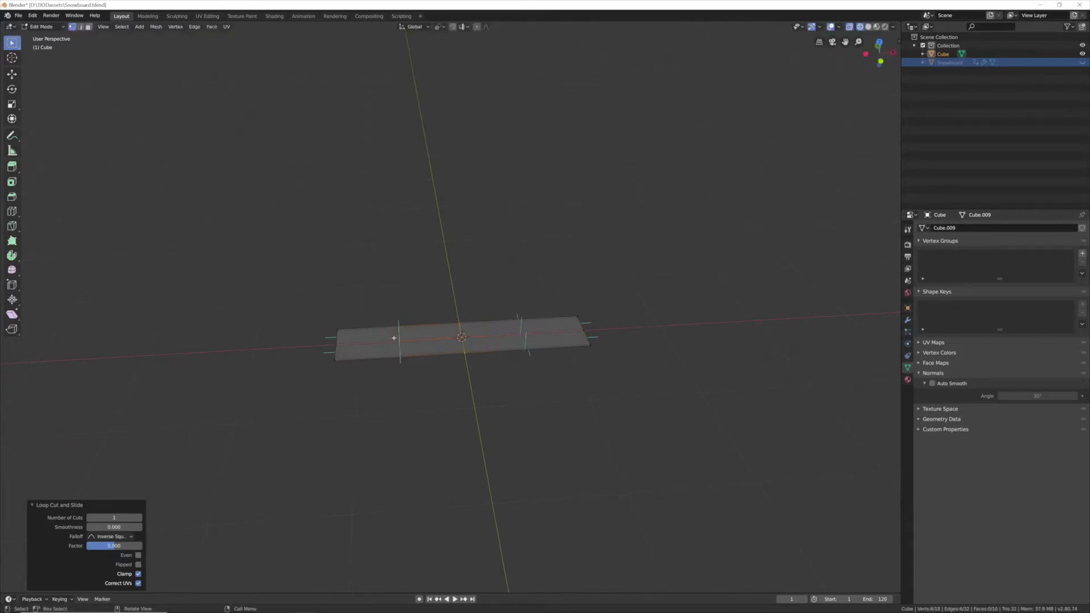
- Delete the centre vertices and those of the other three quarters, keeping only one quarter's outer side walls
{"action": "middle_click_drag", "start_coordinate": [380, 275], "coordinate": [411, 295]}
{"action": "left_click", "coordinate": [403, 288]}
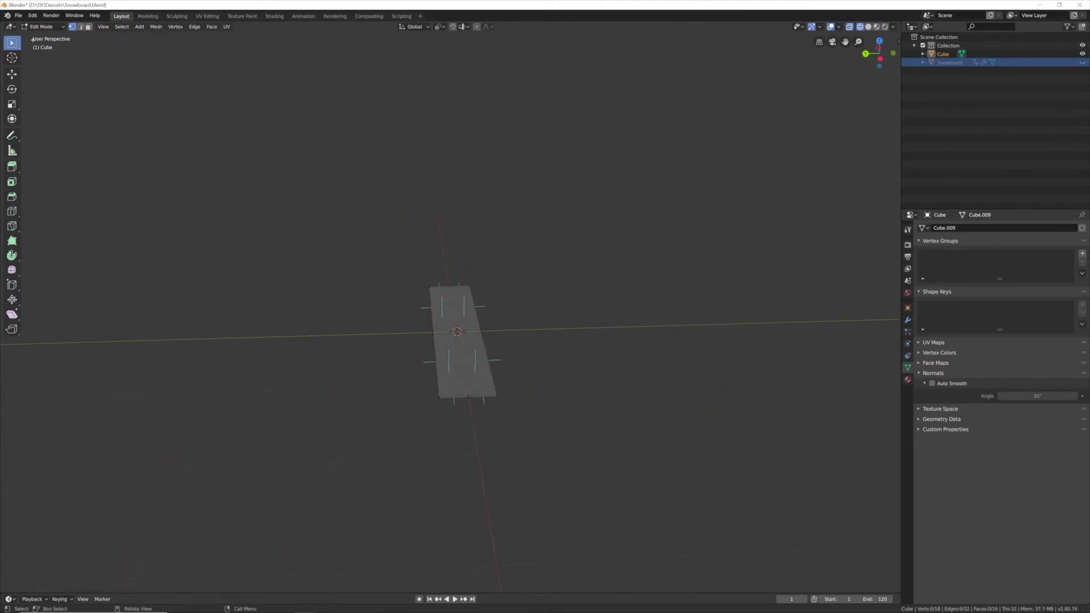
{"action": "left_click_drag", "start_coordinate": [414, 366], "coordinate": [451, 414]}
{"action": "left_click_drag", "start_coordinate": [418, 313], "coordinate": [463, 347], "text": "shift"}
{"action": "left_click_drag", "start_coordinate": [417, 270], "coordinate": [494, 296], "text": "shift"}
{"action": "key", "text": "x"}
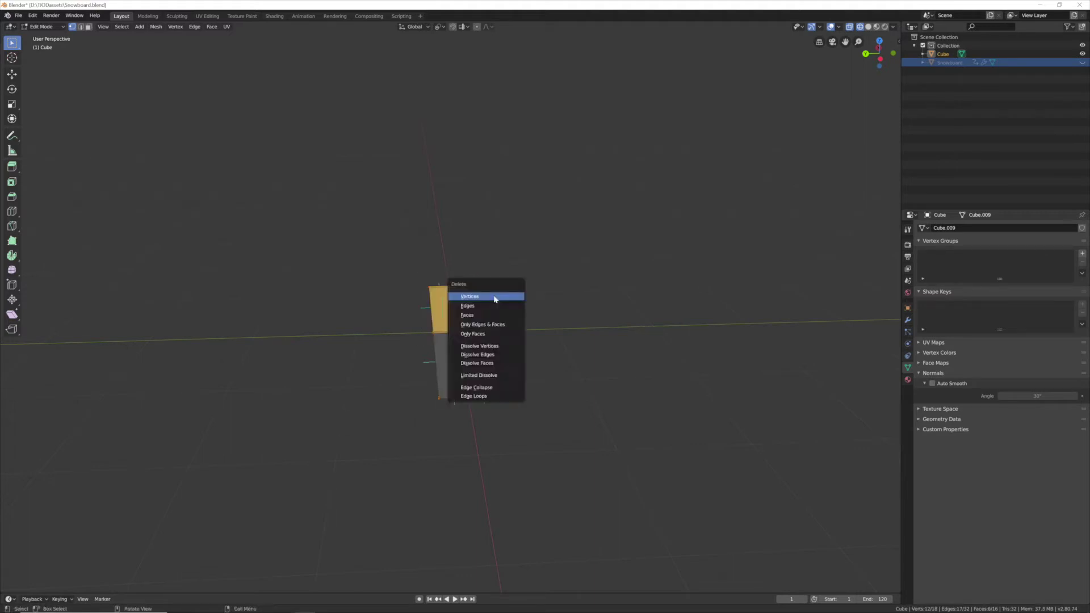
{"action": "left_click", "coordinate": [494, 296]}
- Move the centreline vertices at the board's end about -0.0545 m along X and nudge them slightly along Y
{"action": "mouse_move", "coordinate": [505, 325]}
{"action": "middle_mouse_down"}
{"action": "mouse_move", "coordinate": [513, 340]}
{"action": "mouse_move", "coordinate": [511, 332]}
{"action": "middle_mouse_up"}
{"action": "left_click_drag", "start_coordinate": [449, 367], "coordinate": [472, 387]}
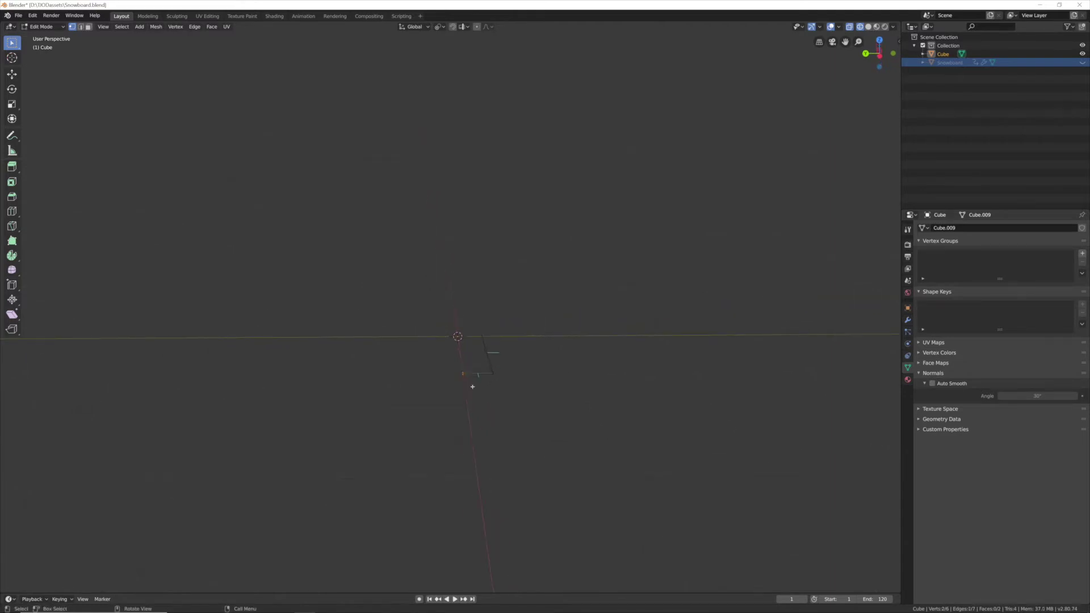
{"action": "key", "text": "g"}
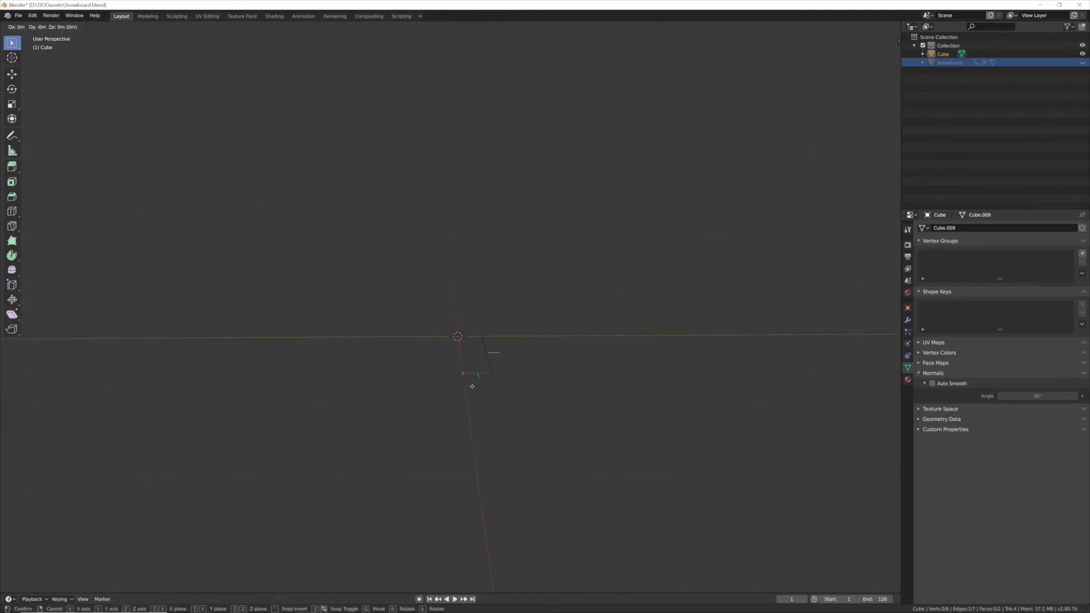
{"action": "key", "text": "x"}
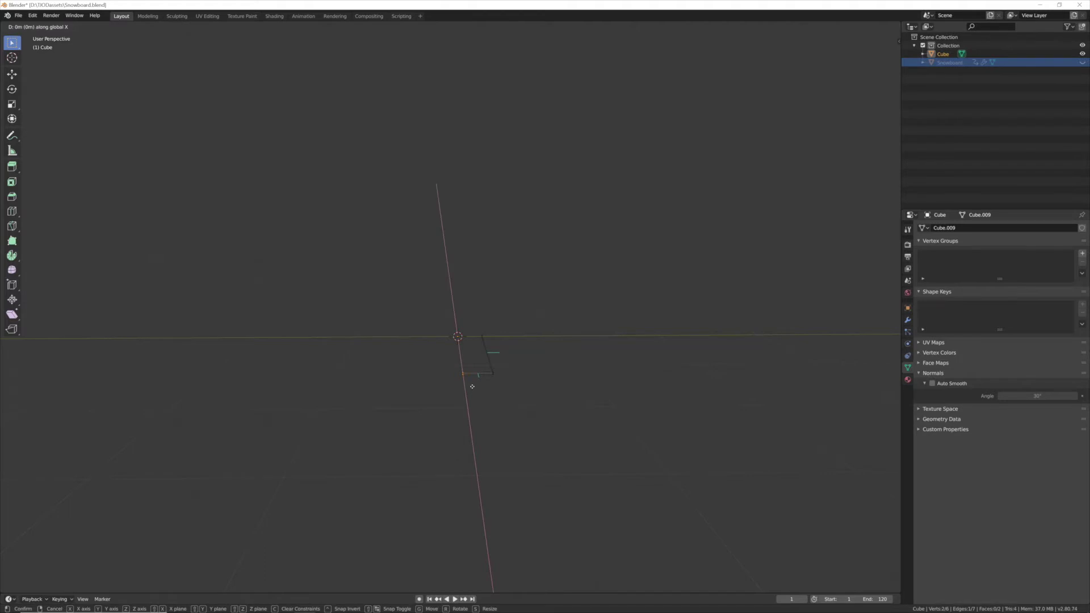
{"action": "left_click", "coordinate": [472, 388]}
{"action": "middle_click_drag", "start_coordinate": [472, 372], "coordinate": [473, 416]}
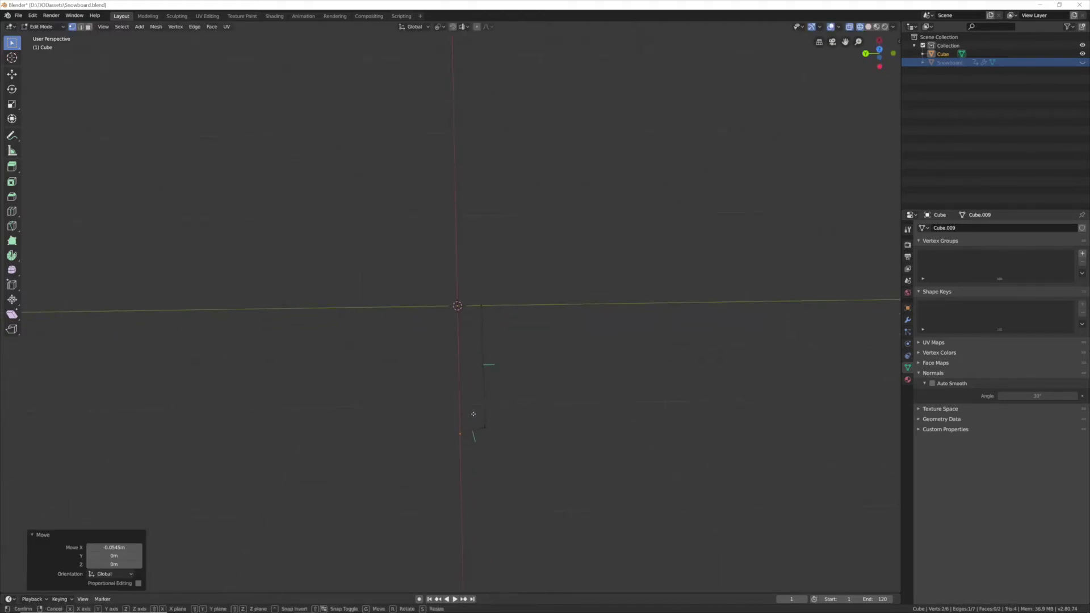
{"action": "key", "text": "g"}
{"action": "key", "text": "y"}
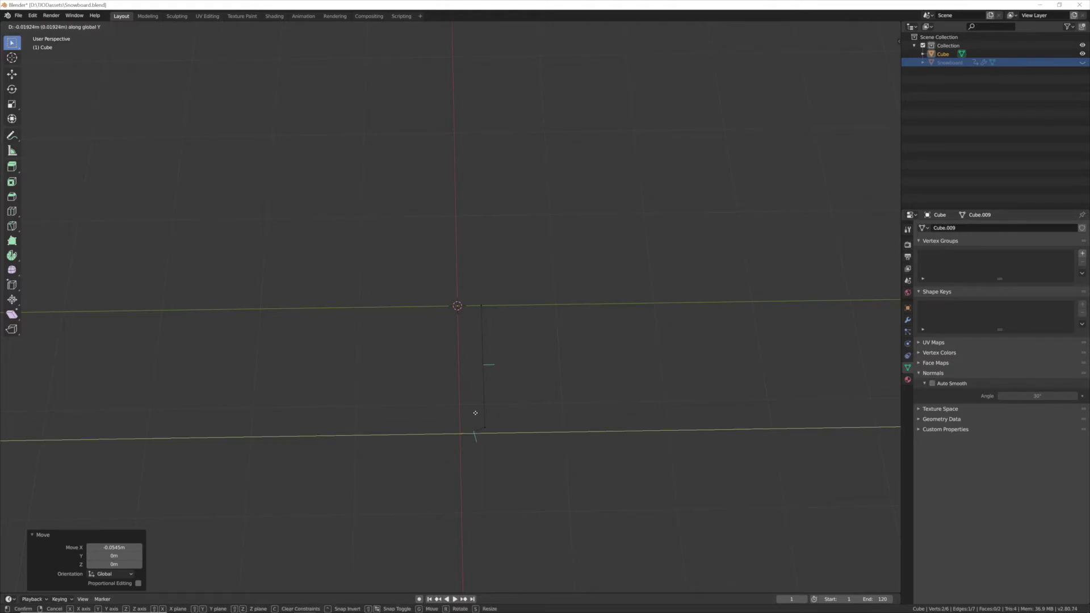
{"action": "left_click", "coordinate": [477, 414]}
- Select the outer corner vertices and add a Mirror modifier on the X and Y axes with Clipping enabled
{"action": "left_click_drag", "start_coordinate": [482, 418], "coordinate": [498, 436]}
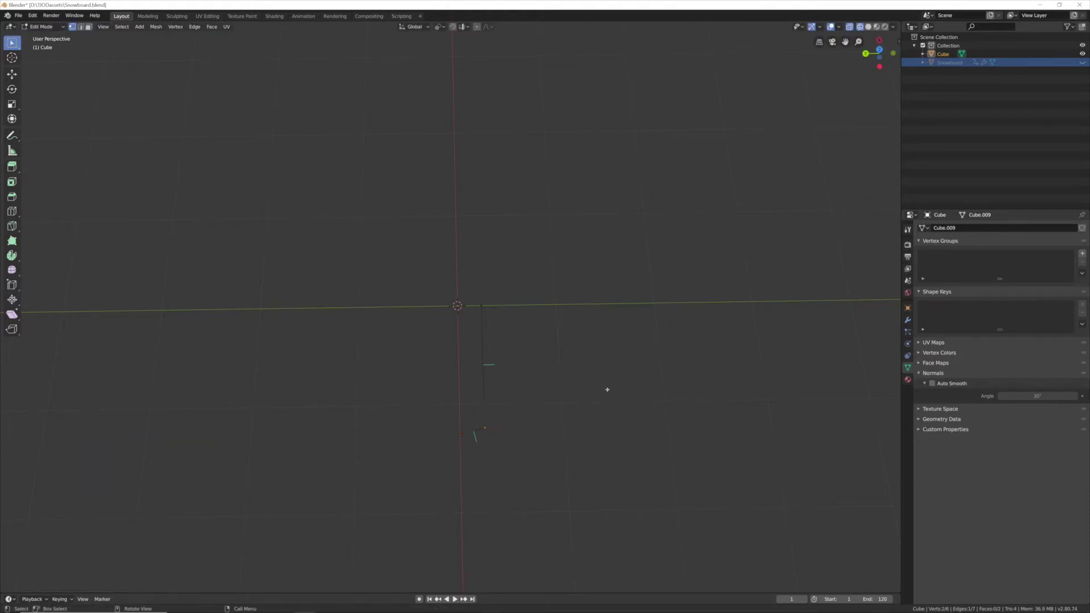
{"action": "left_click", "coordinate": [908, 321]}
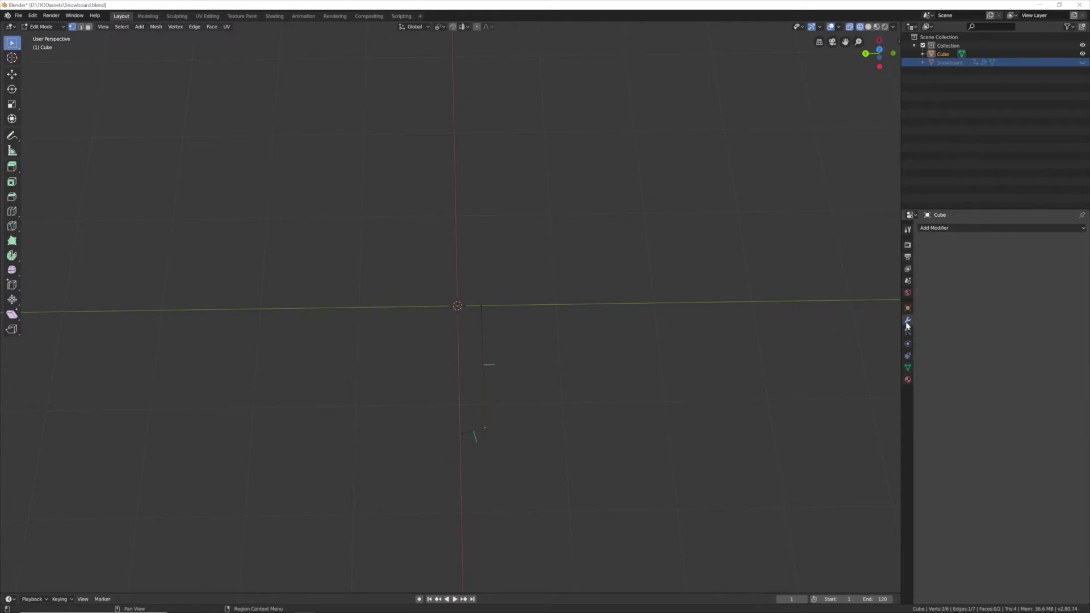
{"action": "left_click", "coordinate": [938, 228]}
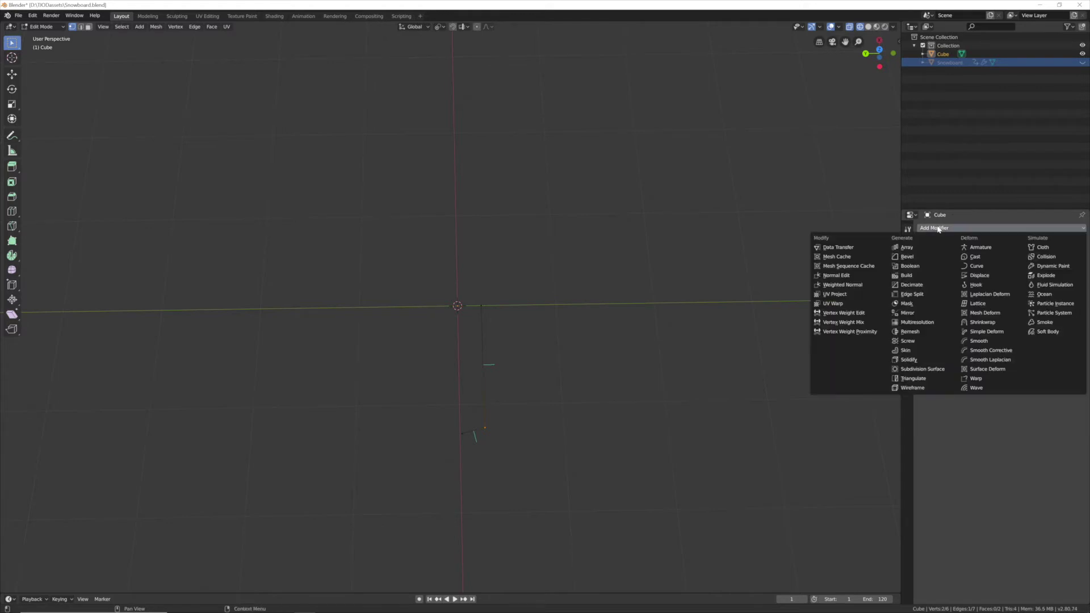
{"action": "left_click", "coordinate": [914, 312]}
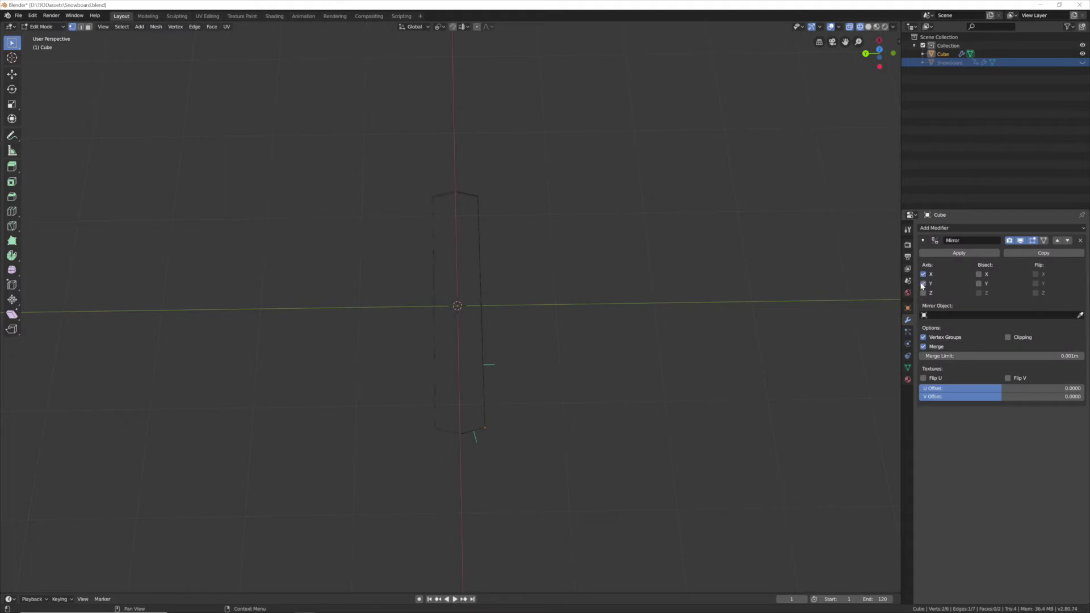
{"action": "left_click", "coordinate": [1008, 337]}
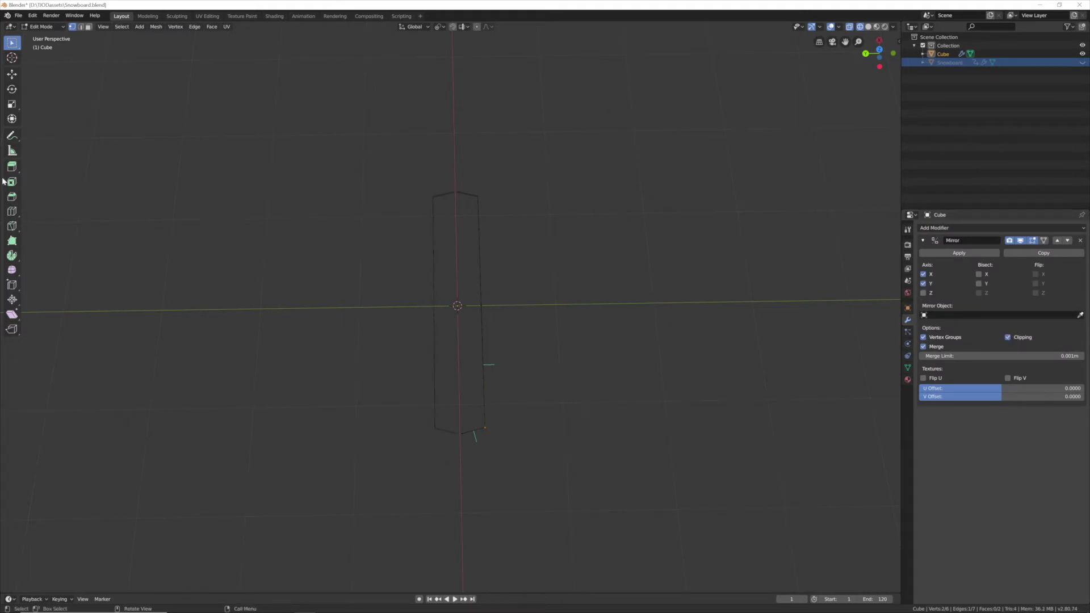
- Bevel the outer corner edge about 0.2 m wide with 5 segments and adjust the bevel's profile
{"action": "left_click", "coordinate": [11, 196]}
{"action": "left_click_drag", "start_coordinate": [500, 439], "coordinate": [515, 449]}
{"action": "left_click", "coordinate": [140, 470]}
{"action": "left_click", "coordinate": [140, 470]}
{"action": "left_click", "coordinate": [140, 471]}
{"action": "left_click", "coordinate": [139, 471]}
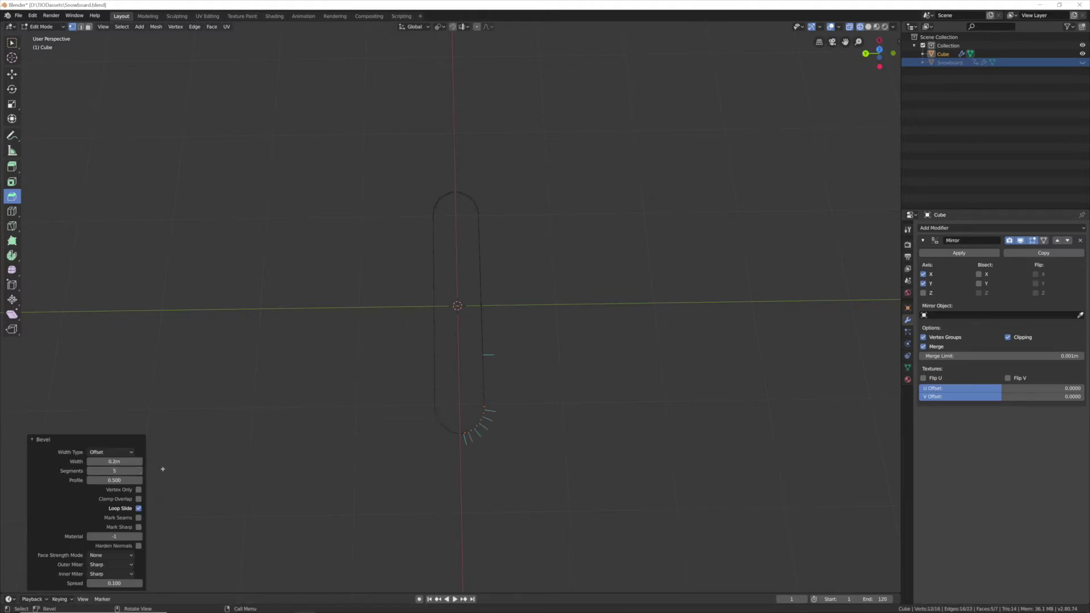
{"action": "middle_click_drag", "start_coordinate": [393, 350], "coordinate": [420, 352]}
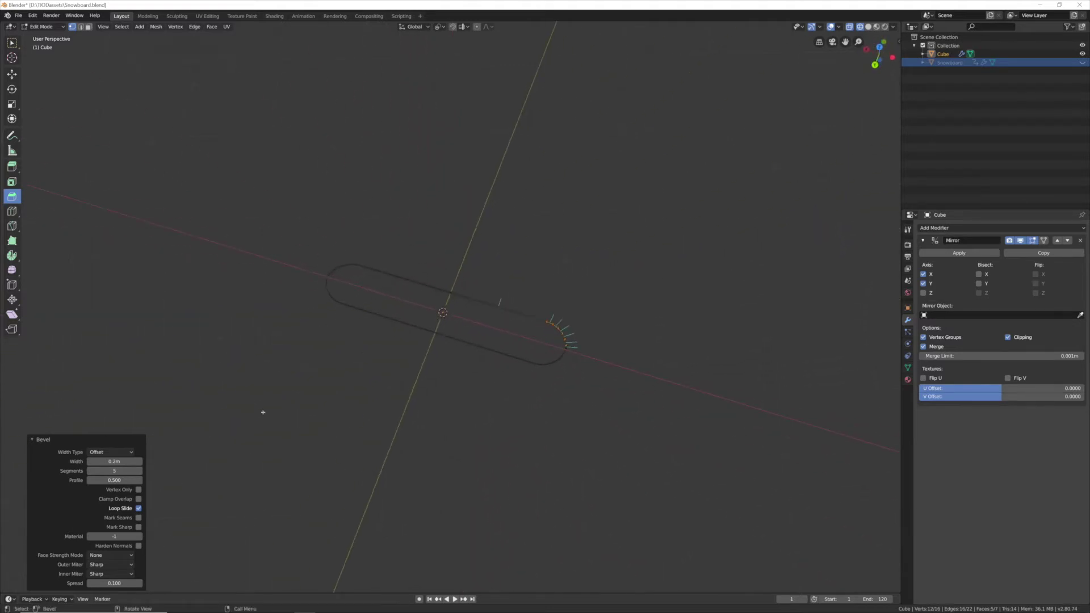
{"action": "left_click_drag", "start_coordinate": [135, 481], "coordinate": [142, 480]}
{"action": "left_click", "coordinate": [465, 360]}
- Extrude all of the side walls about 0.488 m along Y to the board's centreline
{"action": "middle_click_drag", "start_coordinate": [465, 360], "coordinate": [386, 344]}
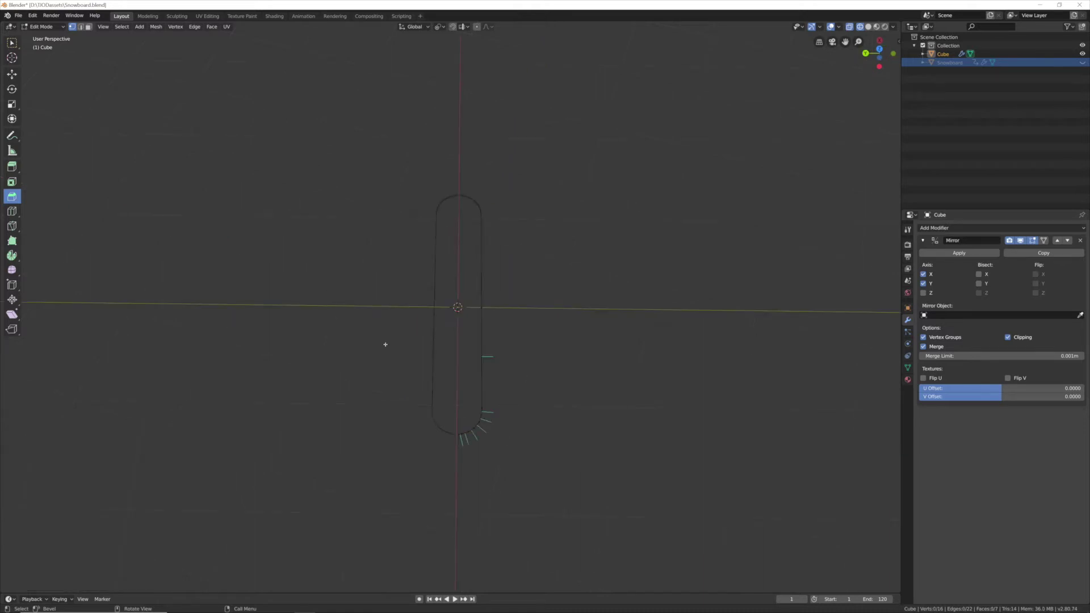
{"action": "middle_click_drag", "start_coordinate": [515, 377], "coordinate": [518, 346]}
{"action": "key", "text": "a"}
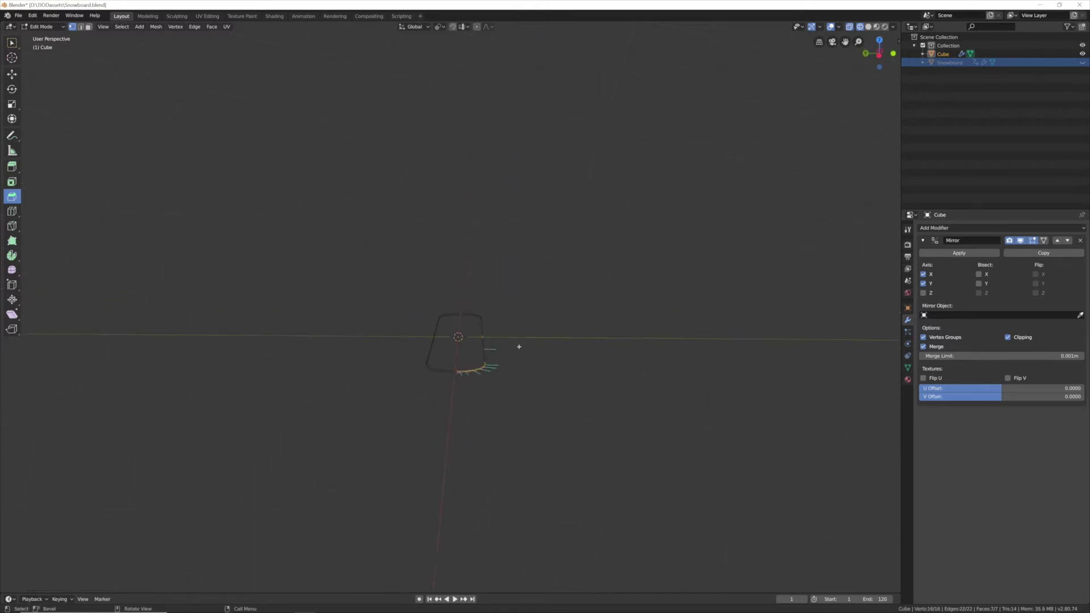
{"action": "key", "text": "e"}
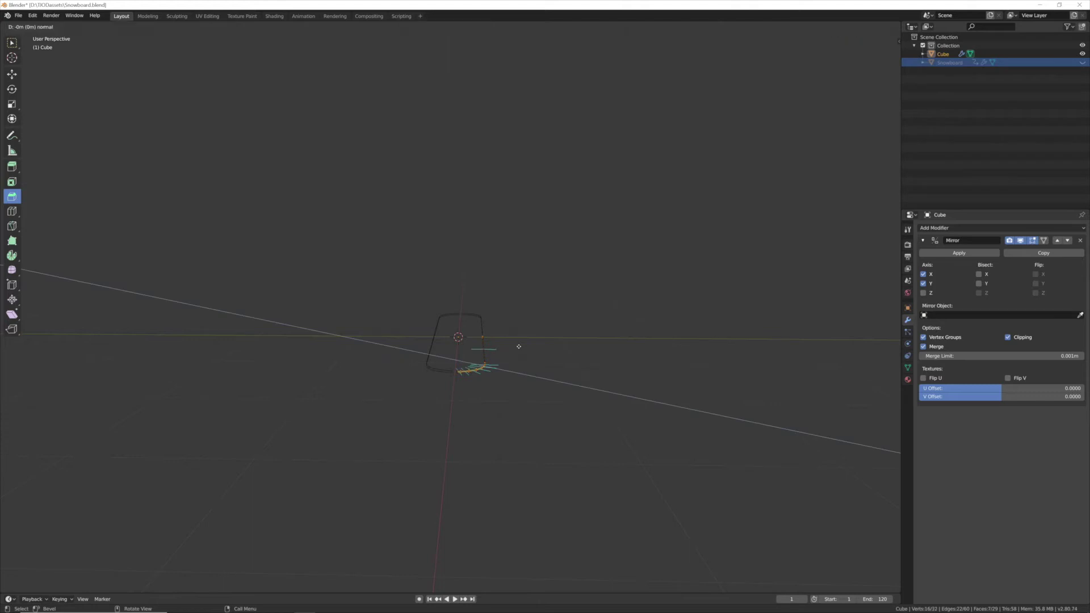
{"action": "key", "text": "y"}
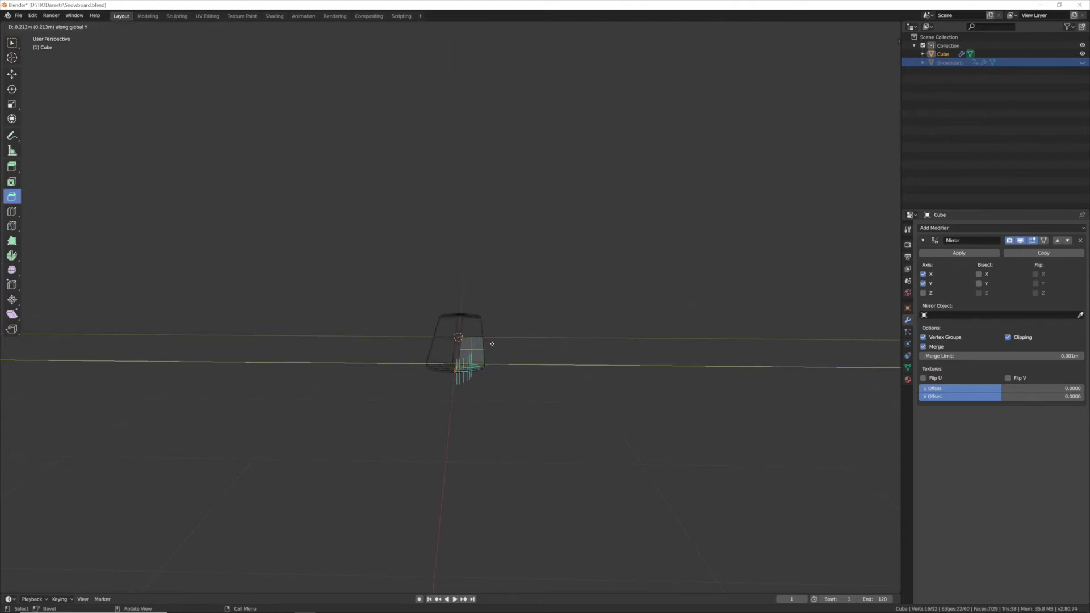
{"action": "left_click", "coordinate": [460, 342]}
{"action": "scroll", "coordinate": [494, 352], "scroll_direction": "up", "scroll_amount": 6}
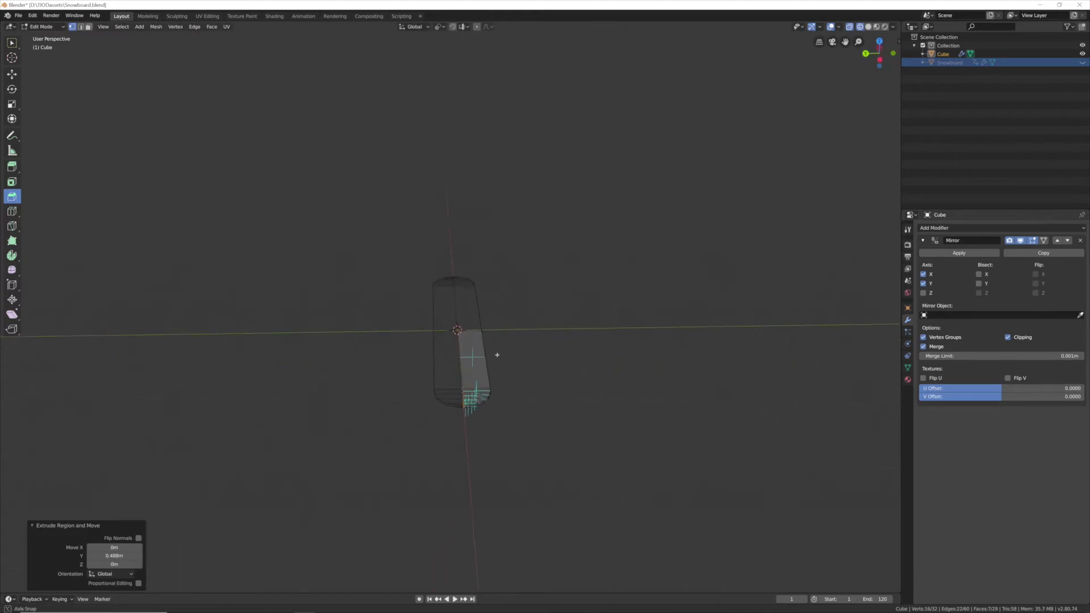
- Select the vertices of the board's rounded end, make the inner centreline vertex active, and set the pivot point to Active Element
{"action": "middle_click_drag", "start_coordinate": [509, 481], "coordinate": [467, 425]}
{"action": "key", "text": "alt+a"}
{"action": "middle_click_drag", "start_coordinate": [451, 588], "coordinate": [446, 510]}
{"action": "middle_click_drag", "start_coordinate": [557, 336], "coordinate": [469, 337]}
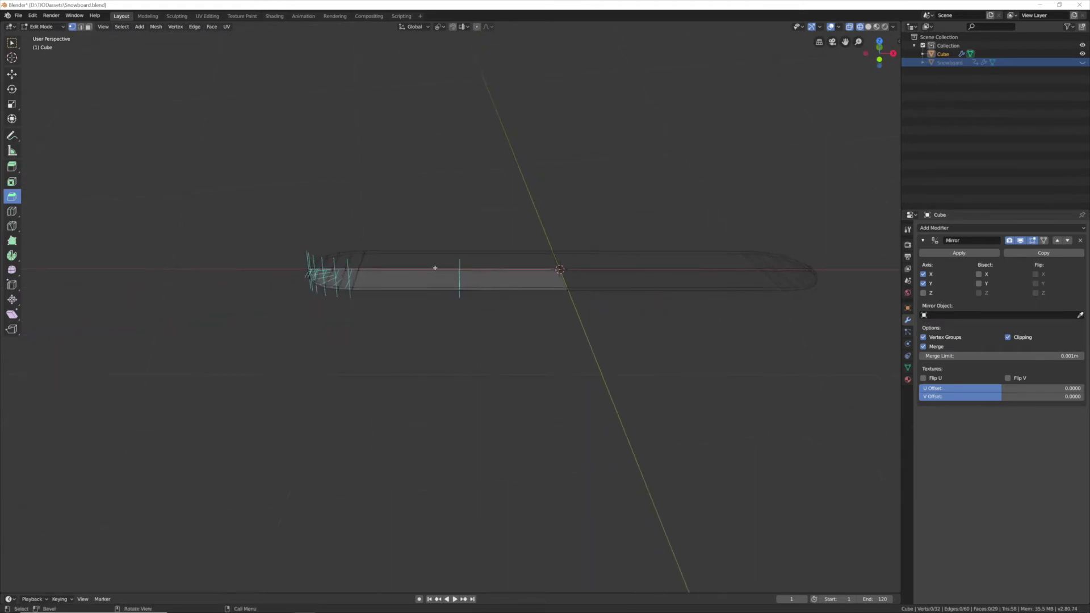
{"action": "key", "text": "KP_1"}
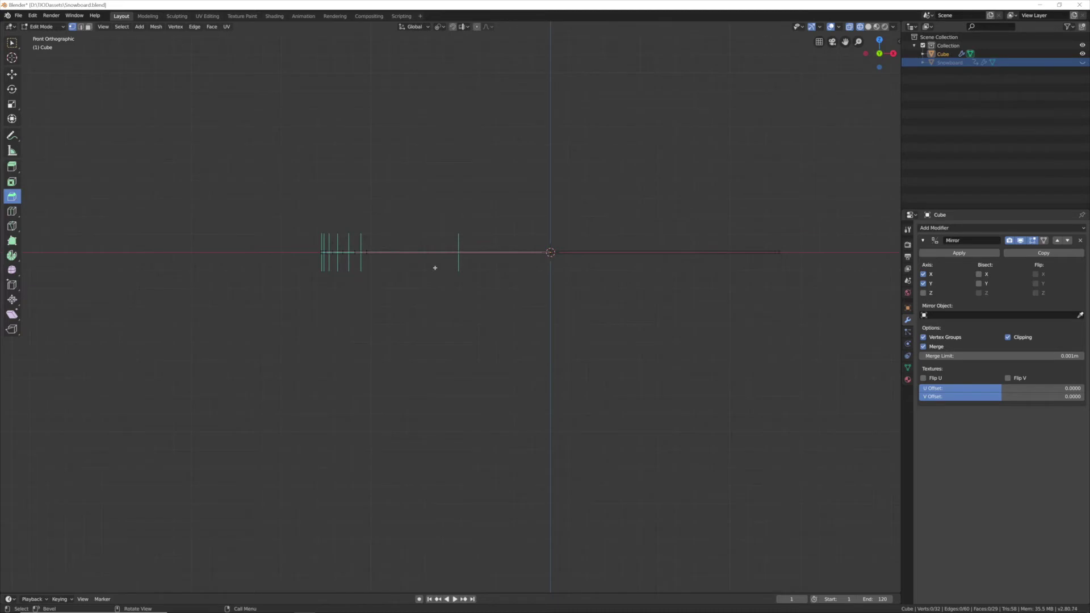
{"action": "scroll", "coordinate": [360, 230], "scroll_direction": "up", "scroll_amount": 4}
{"action": "middle_click_drag", "start_coordinate": [369, 189], "coordinate": [558, 266], "text": "shift"}
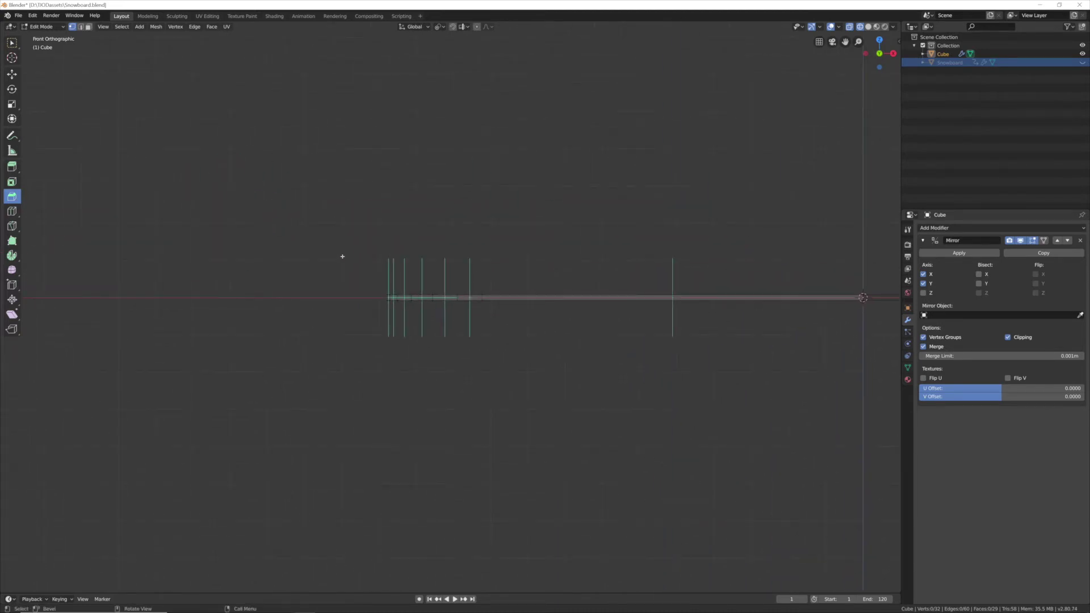
{"action": "left_click", "coordinate": [12, 44]}
{"action": "left_click_drag", "start_coordinate": [355, 252], "coordinate": [499, 336]}
{"action": "mouse_move", "coordinate": [486, 292]}
{"action": "middle_mouse_down"}
{"action": "mouse_move", "coordinate": [490, 276]}
{"action": "mouse_move", "coordinate": [472, 287]}
{"action": "middle_mouse_up"}
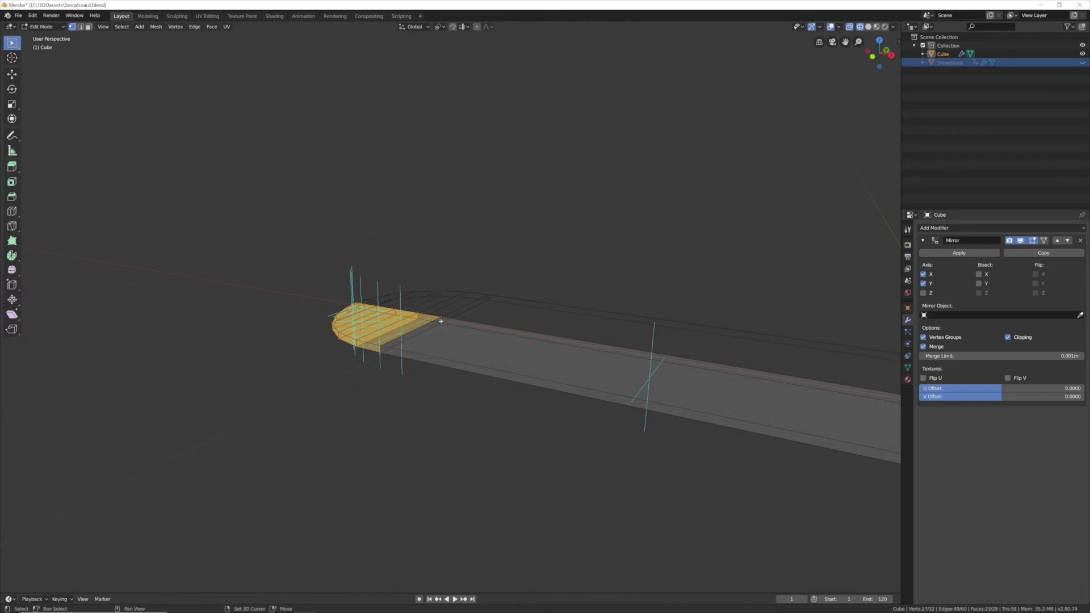
{"action": "left_click", "coordinate": [440, 322], "text": "shift"}
{"action": "left_click", "coordinate": [438, 27]}
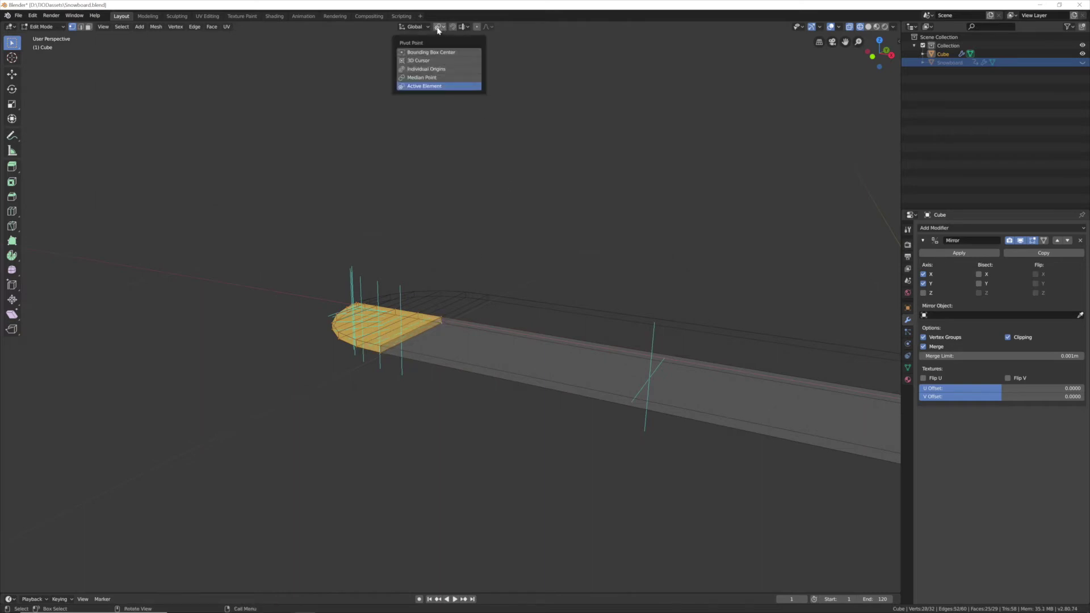
{"action": "left_click", "coordinate": [436, 86]}
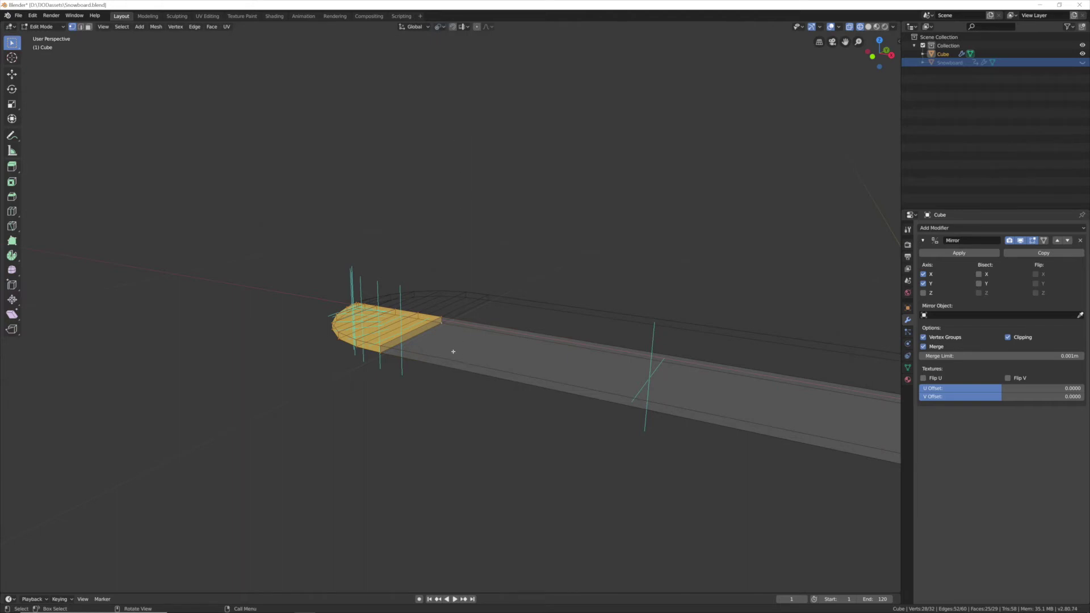
- Rotate the selected board end upward about 5° around the global Y axis
{"action": "middle_click_drag", "start_coordinate": [446, 339], "coordinate": [441, 340]}
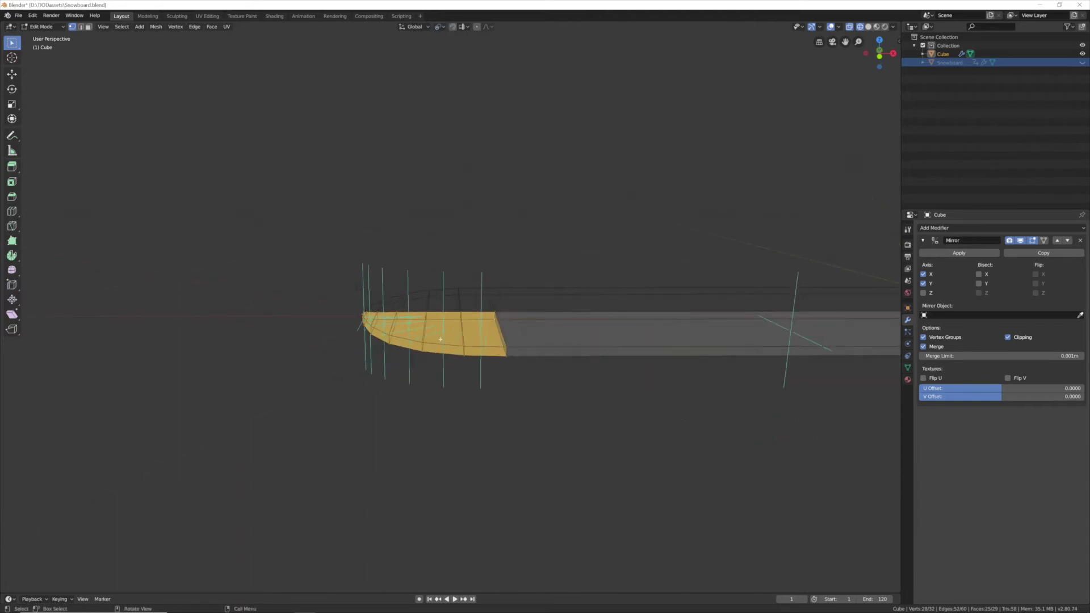
{"action": "key", "text": "KP_1"}
{"action": "key", "text": "r"}
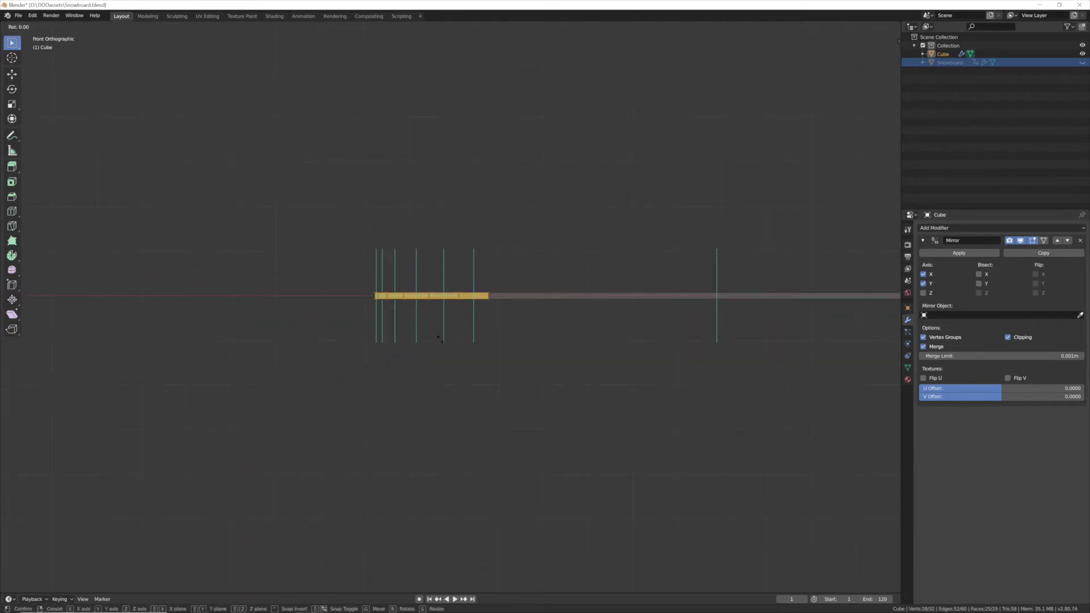
{"action": "key", "text": "y"}
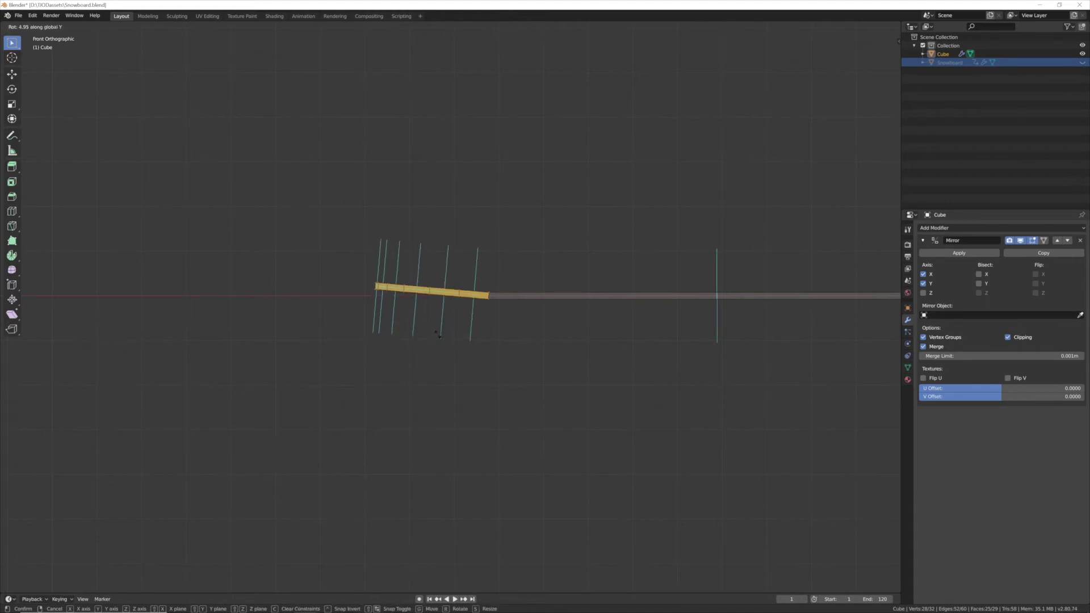
{"action": "left_click", "coordinate": [437, 333]}
- Select the end section beyond the first bend segment and rotate it further upward around the global Y axis
{"action": "left_click_drag", "start_coordinate": [353, 254], "coordinate": [464, 311]}
{"action": "mouse_move", "coordinate": [465, 309]}
{"action": "middle_mouse_down"}
{"action": "mouse_move", "coordinate": [504, 280]}
{"action": "mouse_move", "coordinate": [450, 308]}
{"action": "middle_mouse_up"}
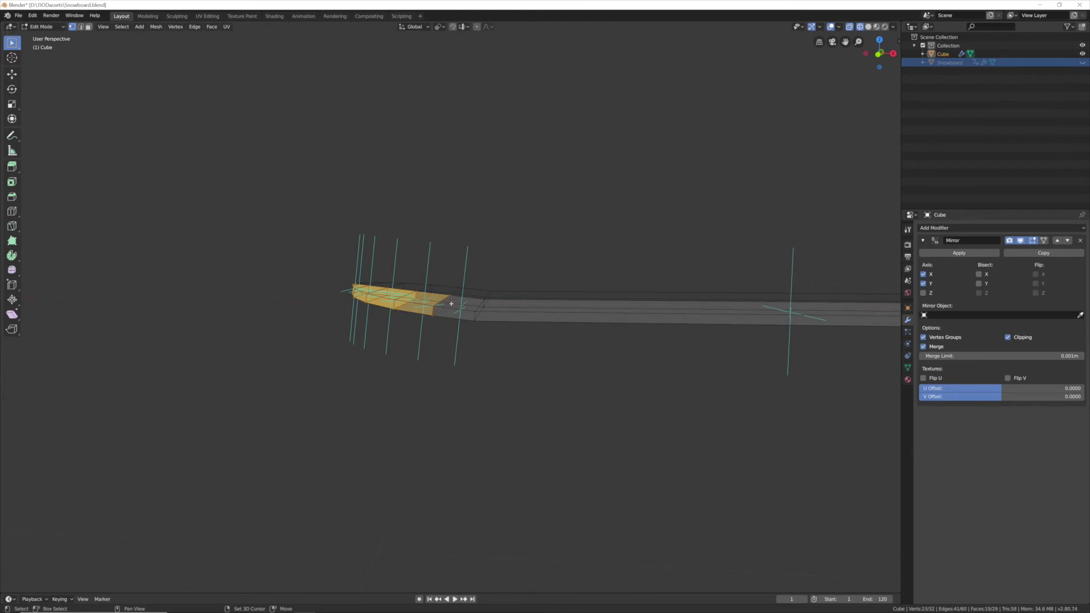
{"action": "key", "text": "KP_1"}
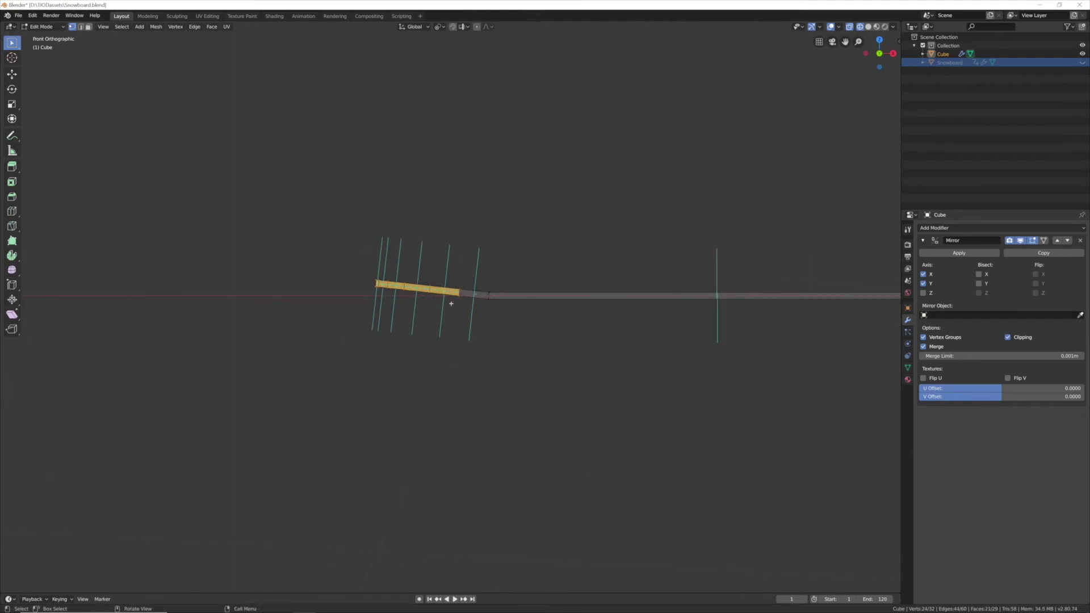
{"action": "key", "text": "r"}
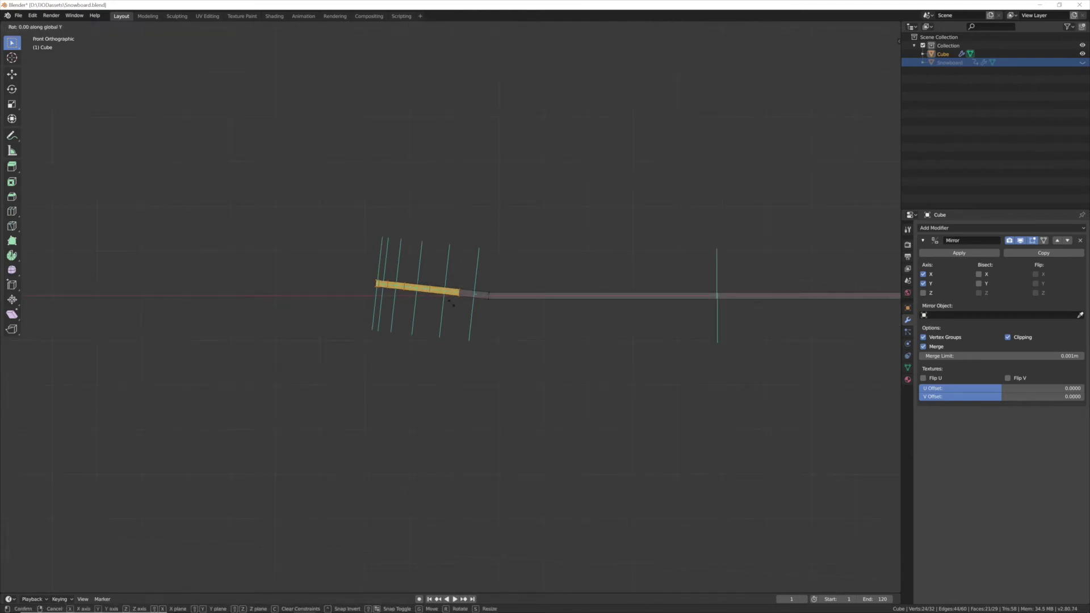
{"action": "left_click", "coordinate": [452, 300]}
- Select the end section beyond the second bend segment and rotate it upward about 14.8° around the global Y axis
{"action": "left_click_drag", "start_coordinate": [372, 247], "coordinate": [445, 295]}
{"action": "middle_click_drag", "start_coordinate": [446, 295], "coordinate": [414, 298]}
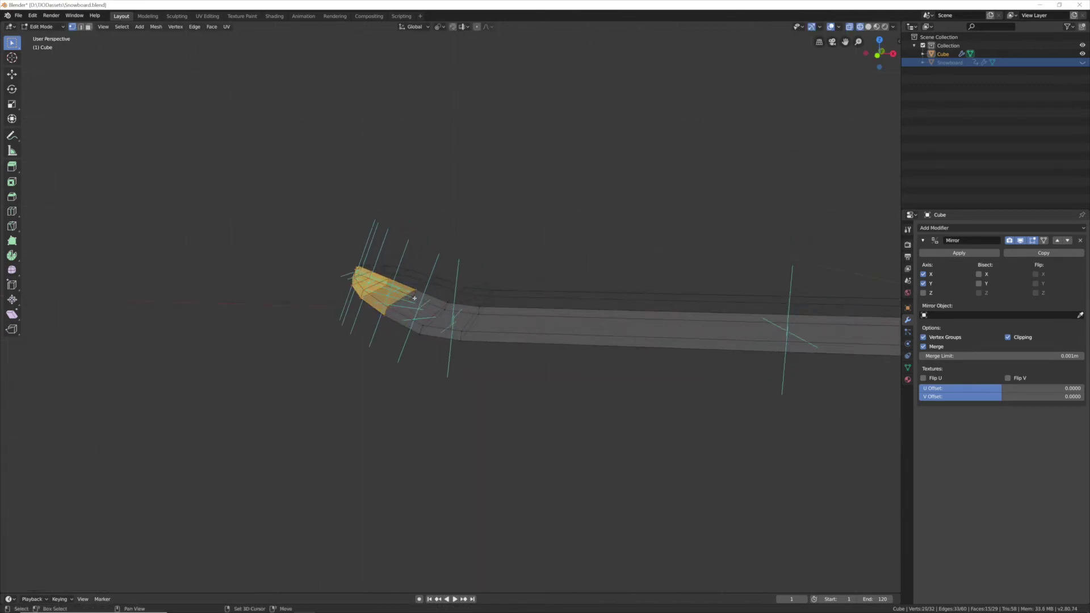
{"action": "key", "text": "KP_1"}
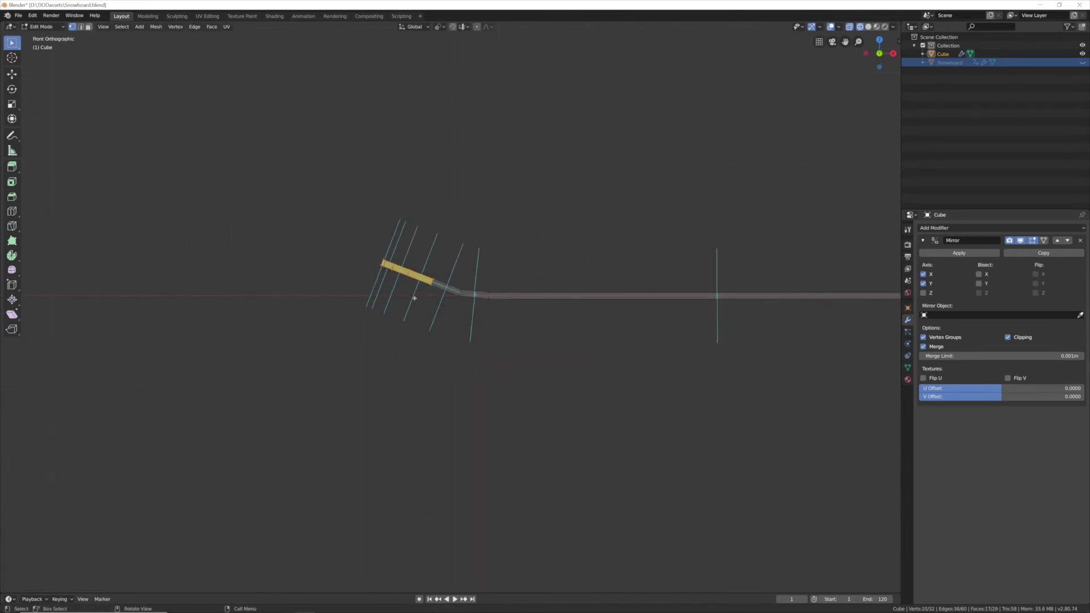
{"action": "key", "text": "r"}
{"action": "key", "text": "y"}
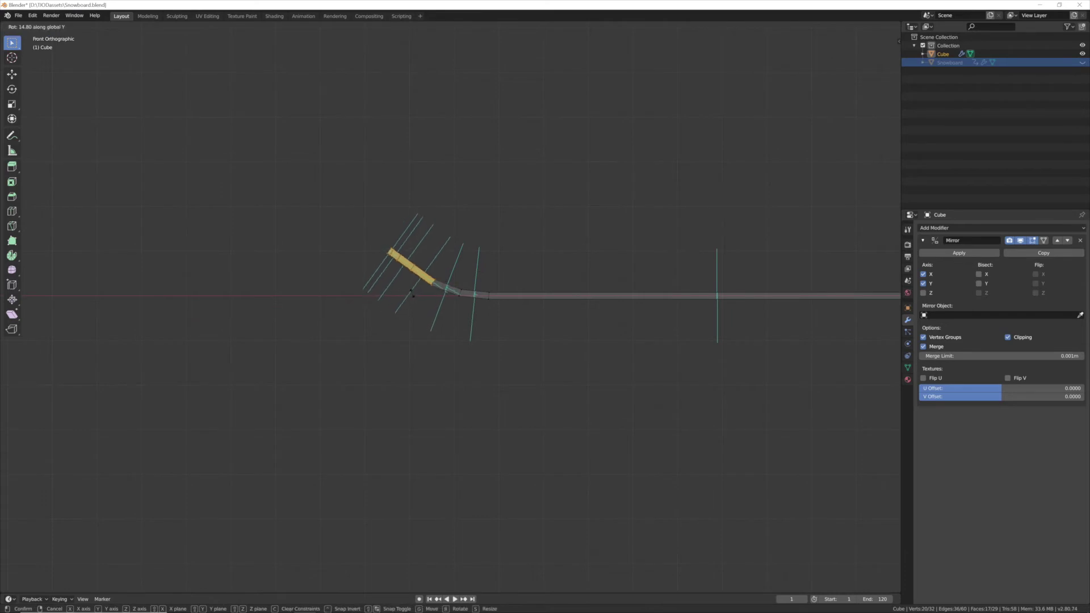
{"action": "left_click", "coordinate": [412, 293]}
- Select the outermost tip section and rotate it upward about 8.5° around the global Y axis
{"action": "left_click_drag", "start_coordinate": [373, 228], "coordinate": [397, 256]}
{"action": "middle_click_drag", "start_coordinate": [398, 256], "coordinate": [394, 285]}
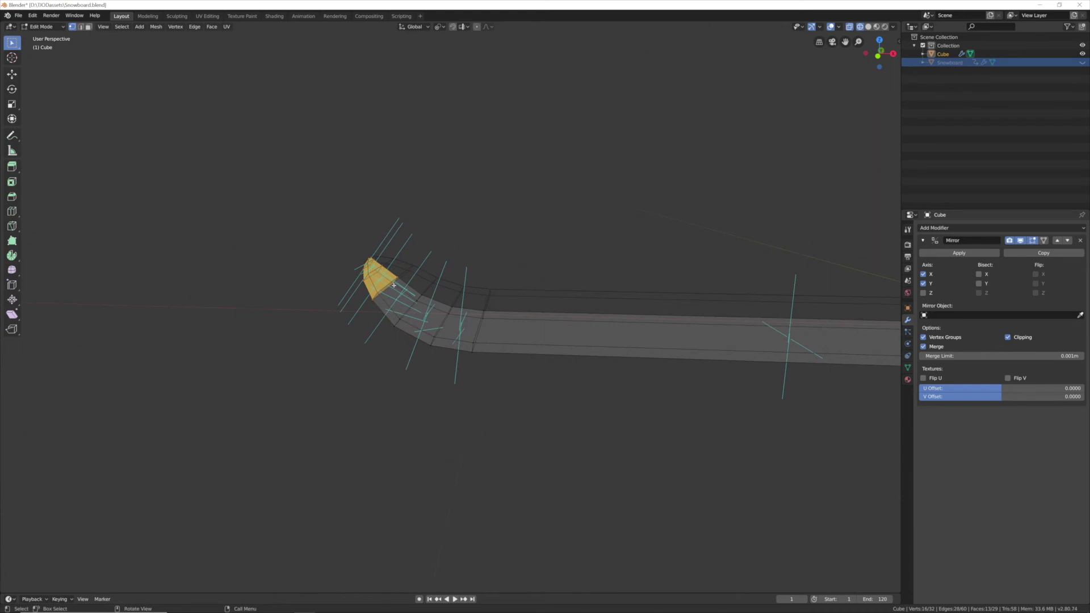
{"action": "key", "text": "KP_3"}
{"action": "key", "text": "KP_1"}
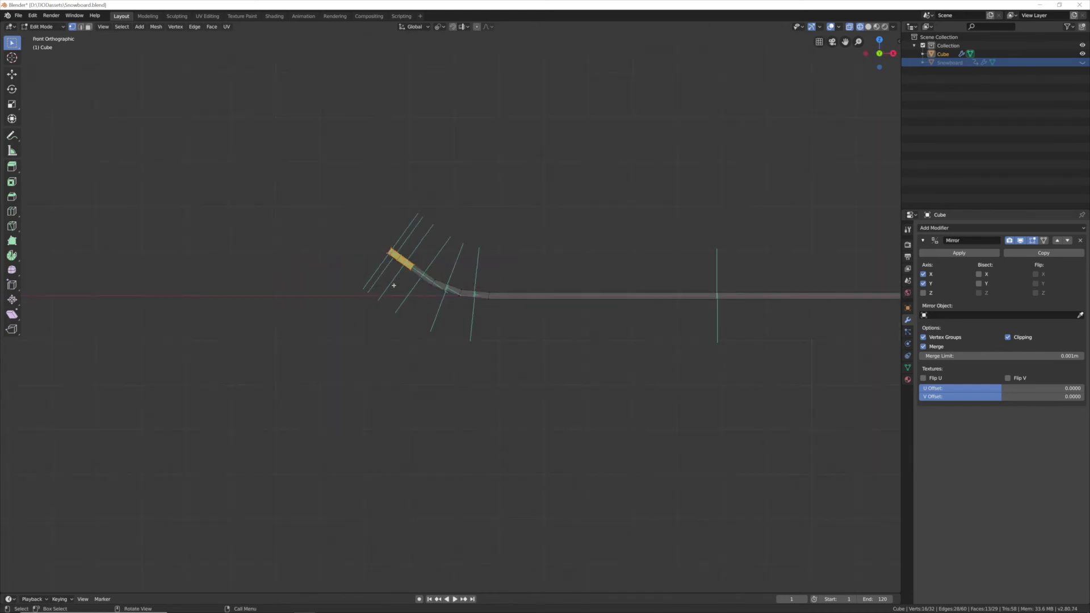
{"action": "key", "text": "r"}
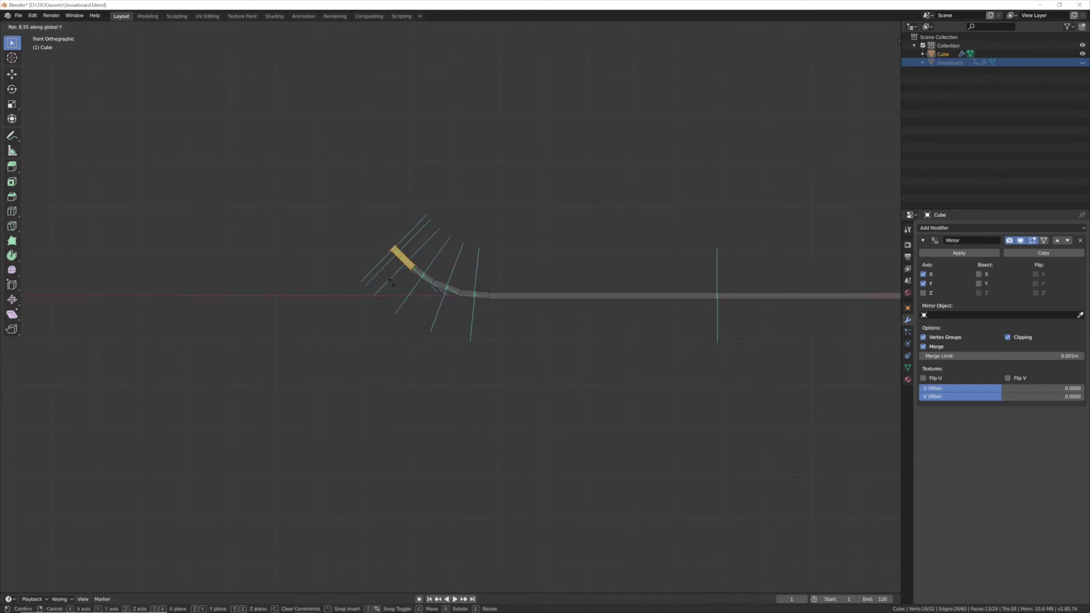
{"action": "left_click", "coordinate": [391, 282]}
- Select the entire mesh and flip its normals
{"action": "middle_click_drag", "start_coordinate": [477, 261], "coordinate": [489, 400]}
{"action": "middle_click_drag", "start_coordinate": [506, 390], "coordinate": [422, 374]}
{"action": "scroll", "coordinate": [426, 370], "scroll_direction": "up", "scroll_amount": 3}
{"action": "middle_click_drag", "start_coordinate": [438, 420], "coordinate": [461, 421]}
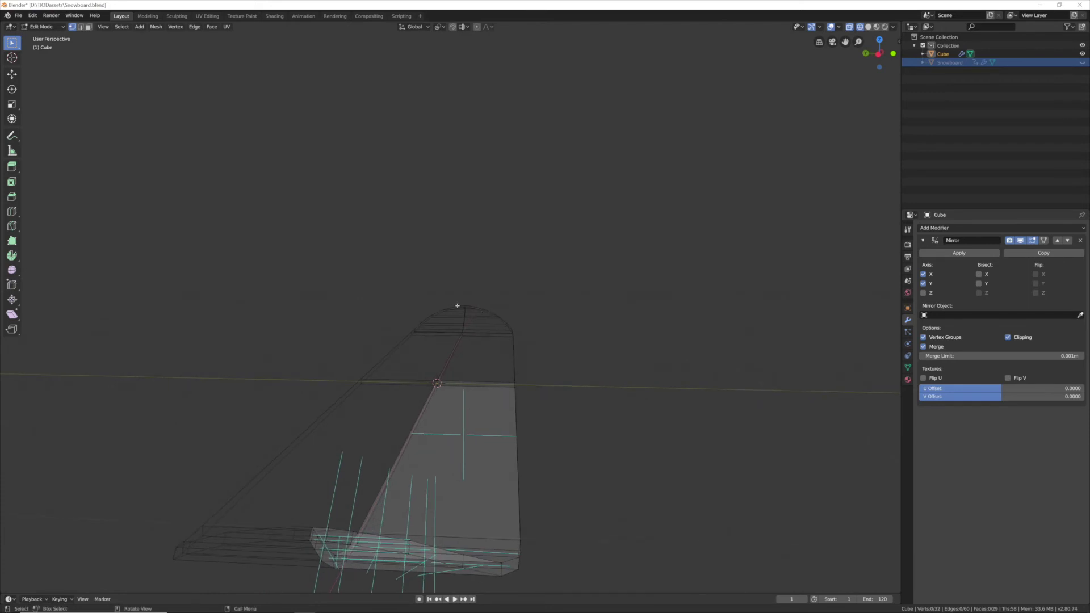
{"action": "key", "text": "a"}
{"action": "left_click", "coordinate": [156, 27]}
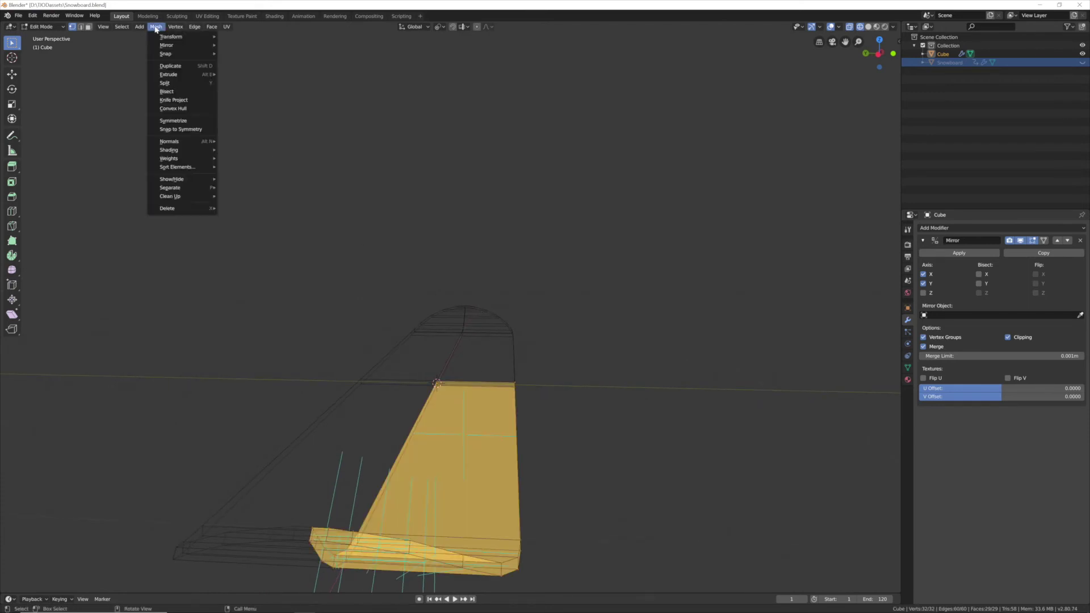
{"action": "mouse_move", "coordinate": [189, 143]}
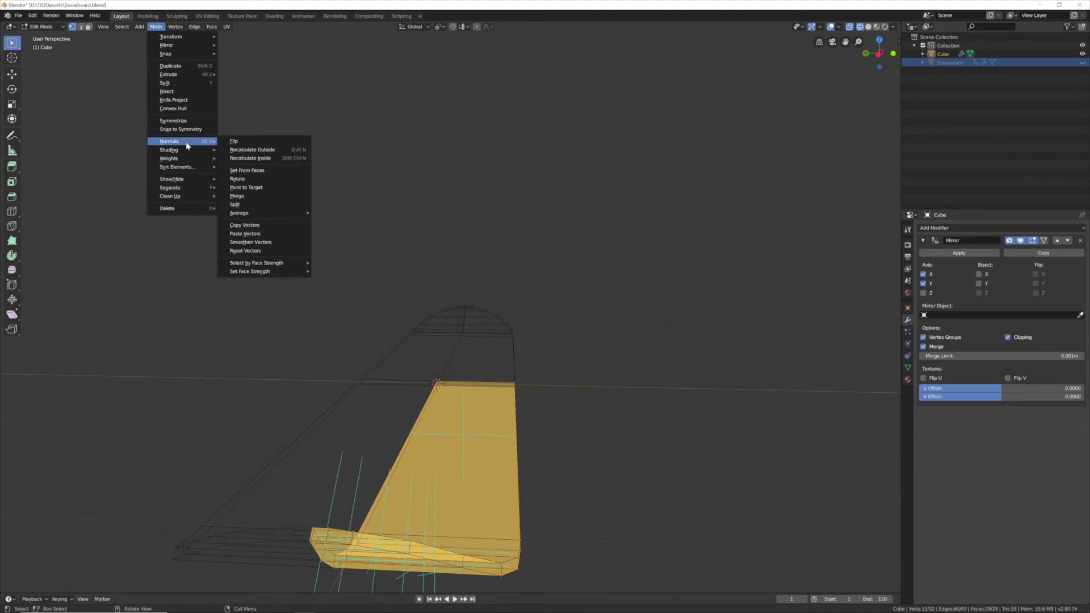
{"action": "left_click", "coordinate": [243, 141]}
{"action": "scroll", "coordinate": [493, 296], "scroll_direction": "down", "scroll_amount": 3}
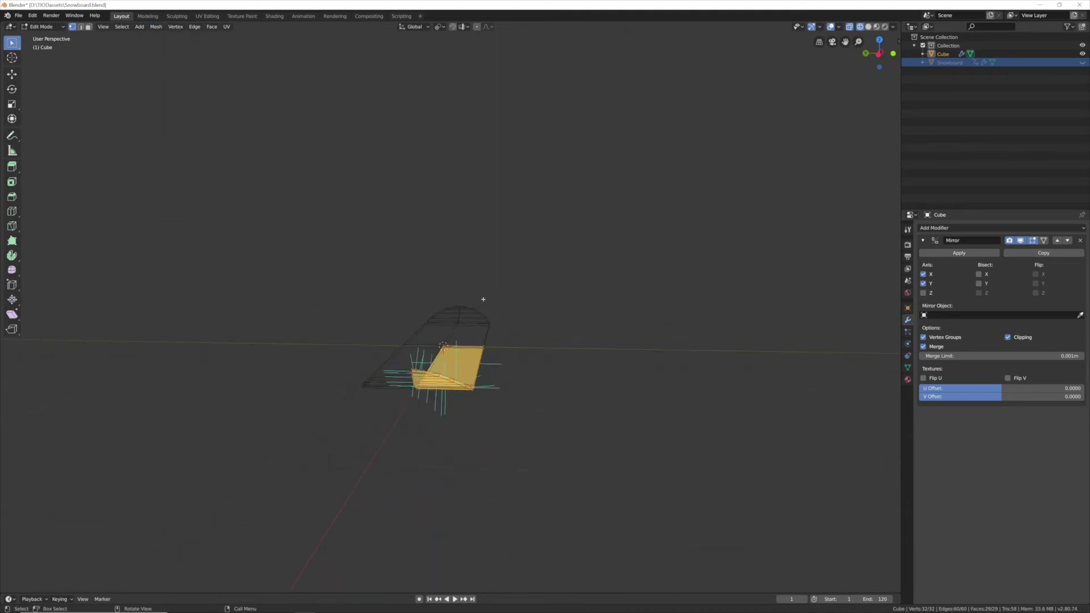
- Switch the viewport to Solid shading and view the curved board from the side
{"action": "middle_click_drag", "start_coordinate": [482, 301], "coordinate": [509, 357]}
{"action": "scroll", "coordinate": [509, 357], "scroll_direction": "up", "scroll_amount": 2}
{"action": "middle_click_drag", "start_coordinate": [444, 309], "coordinate": [384, 359]}
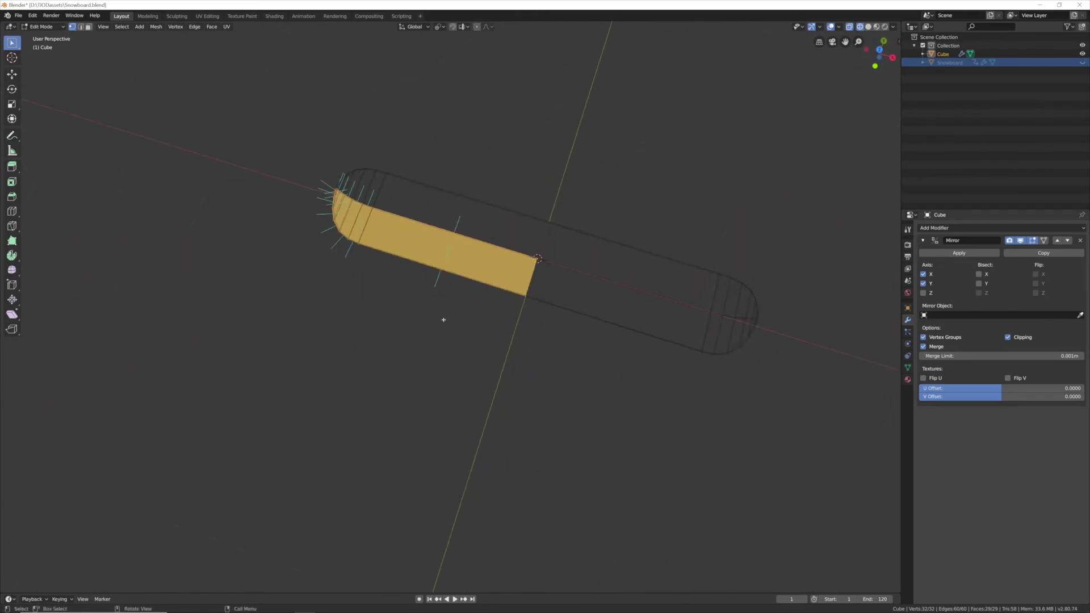
{"action": "key", "text": "z"}
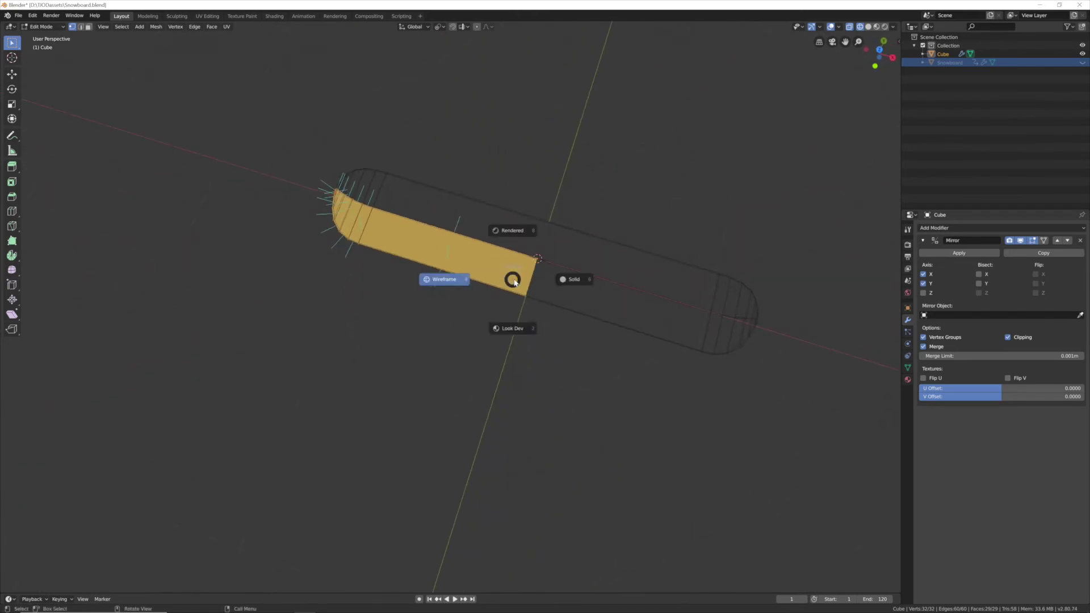
{"action": "left_click", "coordinate": [577, 281]}
{"action": "middle_click_drag", "start_coordinate": [499, 334], "coordinate": [518, 294]}
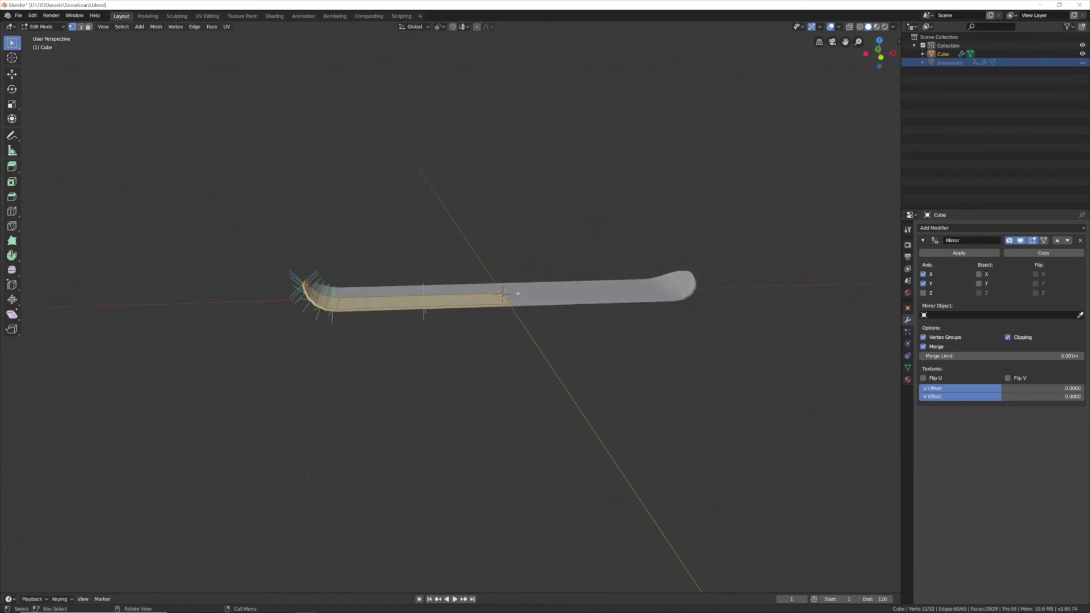
{"action": "scroll", "coordinate": [459, 318], "scroll_direction": "up", "scroll_amount": 3}
{"action": "middle_click_drag", "start_coordinate": [459, 317], "coordinate": [367, 354], "text": "shift"}
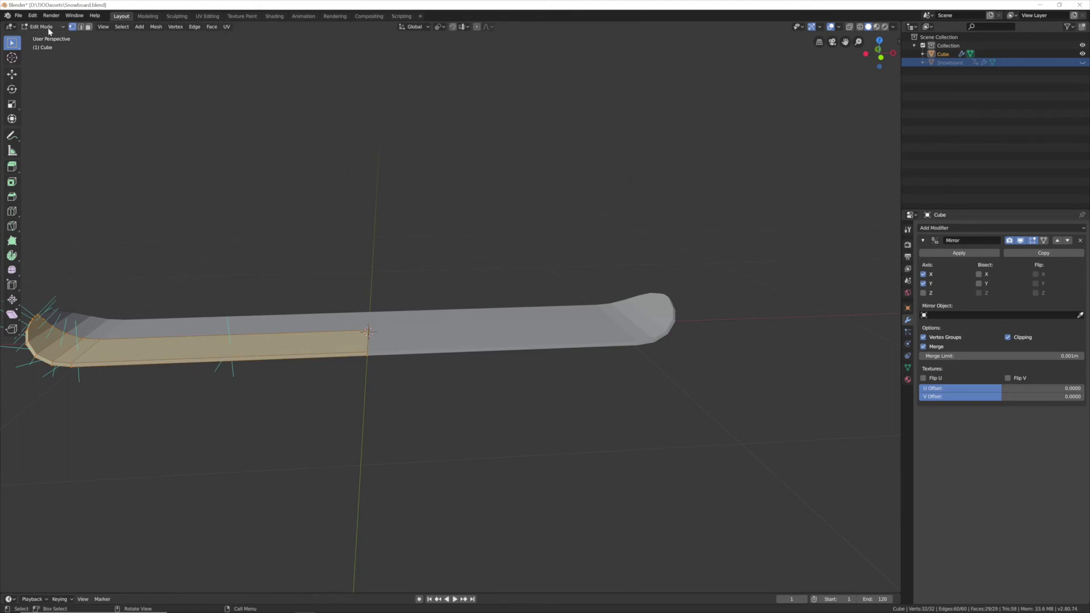
- Return to Object Mode, shade the board smooth, and enable Auto Smooth for its normals at 30°
{"action": "key", "text": "Tab"}
{"action": "left_click", "coordinate": [130, 28]}
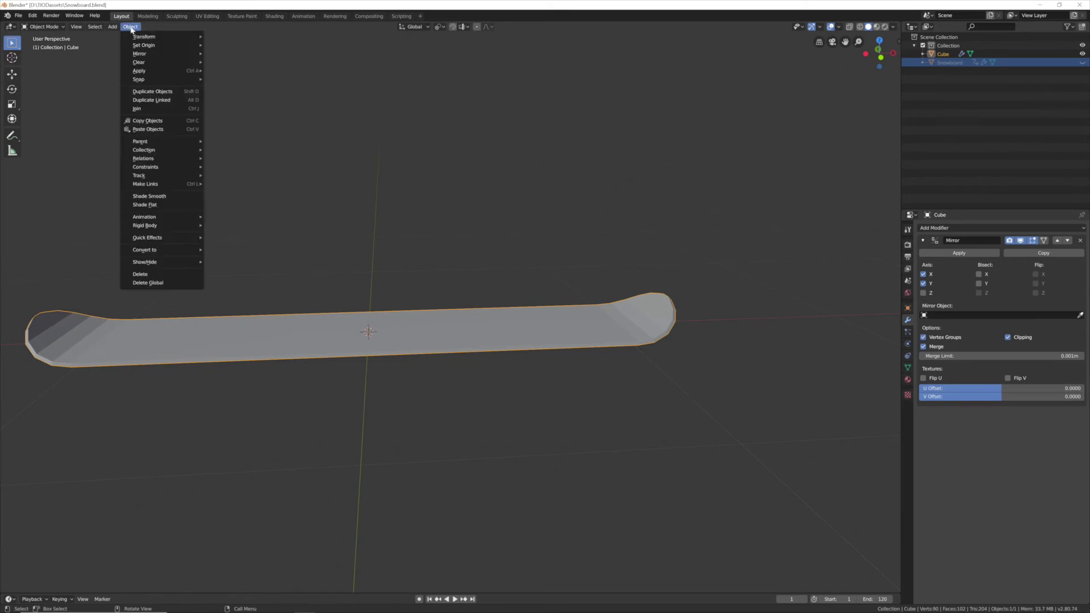
{"action": "left_click", "coordinate": [164, 197]}
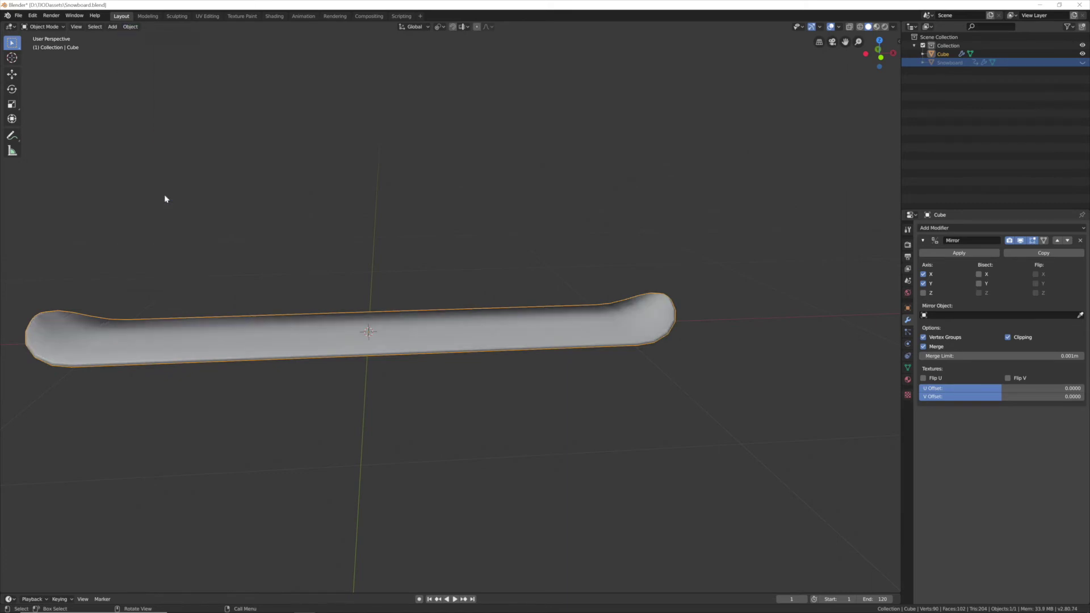
{"action": "left_click", "coordinate": [908, 367]}
{"action": "left_click", "coordinate": [932, 384]}
{"action": "middle_click_drag", "start_coordinate": [130, 308], "coordinate": [149, 327]}
{"action": "middle_click_drag", "start_coordinate": [411, 441], "coordinate": [243, 193]}
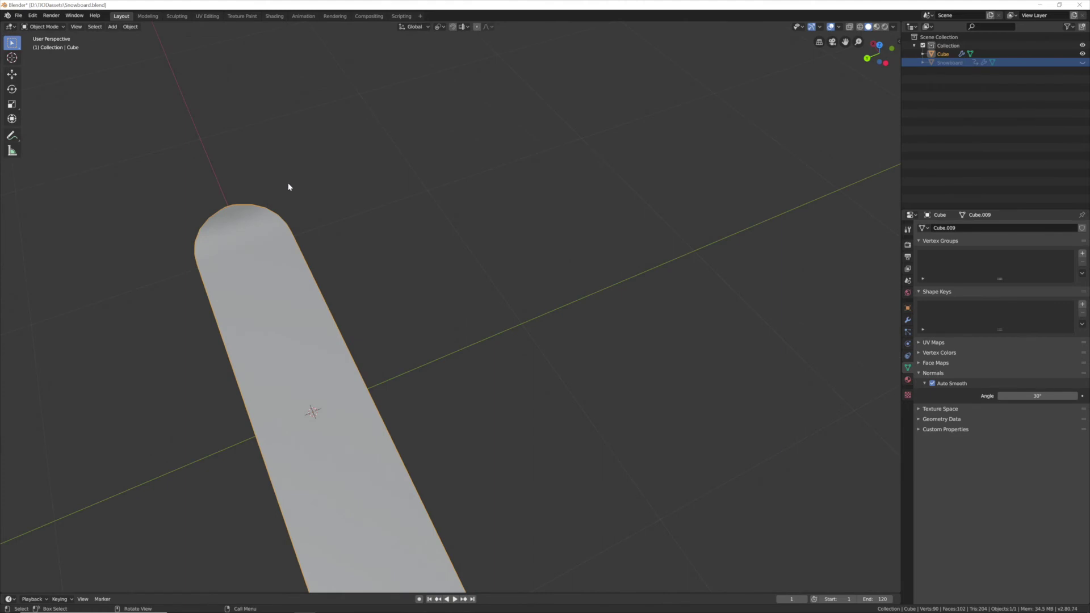
- Rename the board object to Snowboard1 and save the file
{"action": "left_click", "coordinate": [943, 54]}
{"action": "type", "text": "Showboard1"}
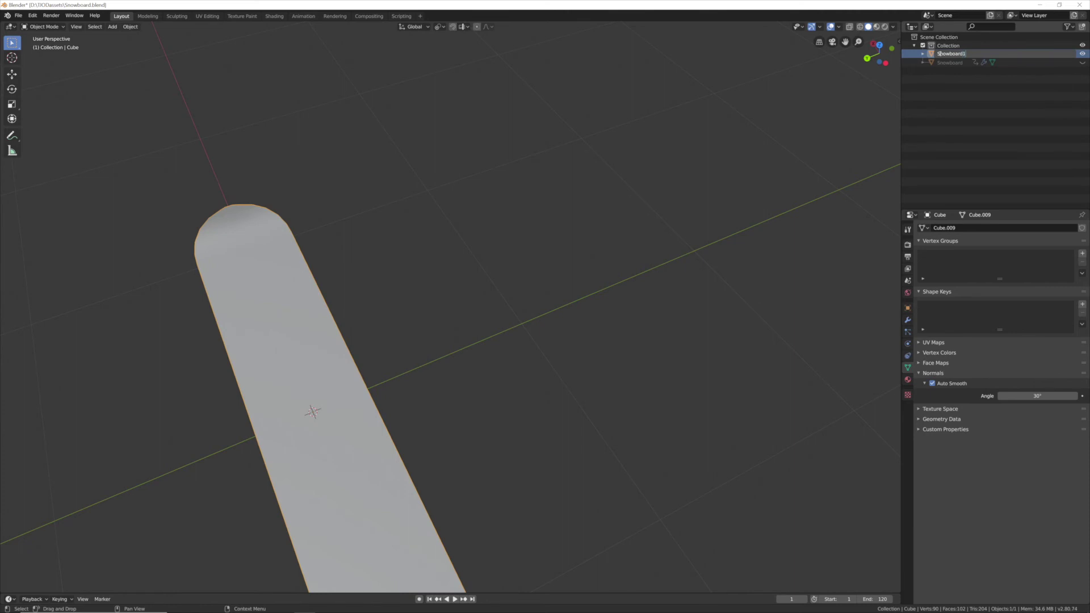
{"action": "key", "text": "Return"}
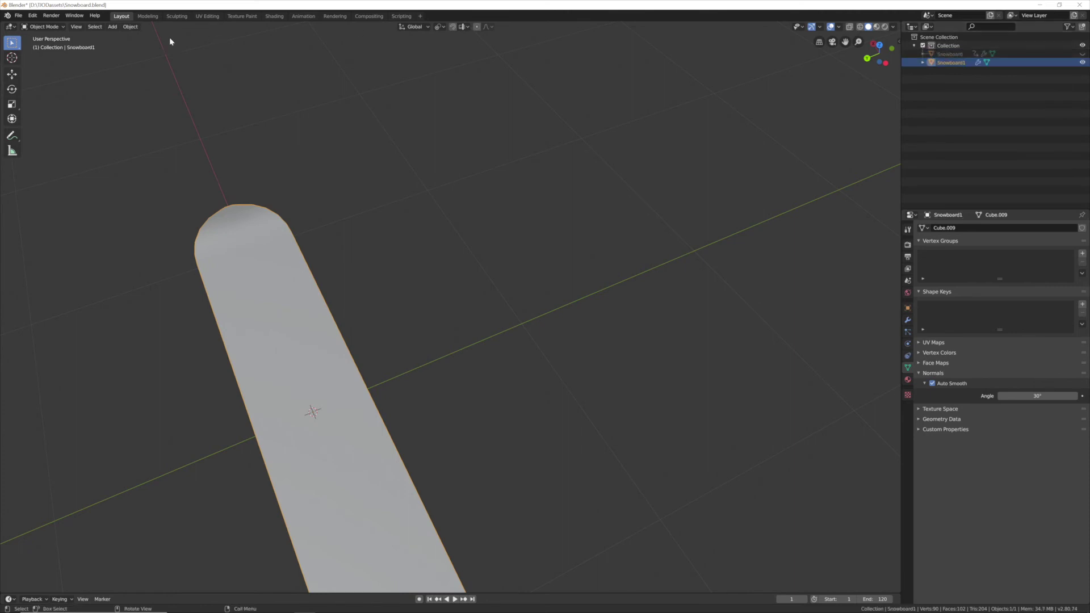
{"action": "left_click", "coordinate": [18, 15]}
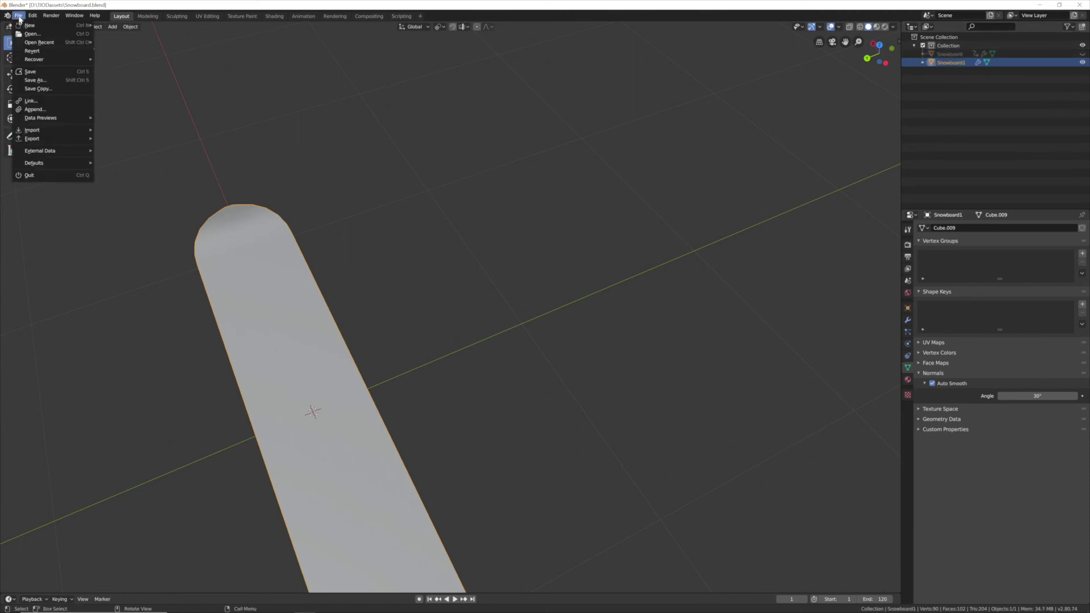
{"action": "left_click", "coordinate": [46, 72]}
- Export the board as Snowboard1.fbx, checking that it uses selected objects only, applied modifiers and Face smoothing
{"action": "left_click", "coordinate": [15, 20]}
{"action": "mouse_move", "coordinate": [85, 141]}
{"action": "left_click", "coordinate": [121, 155]}
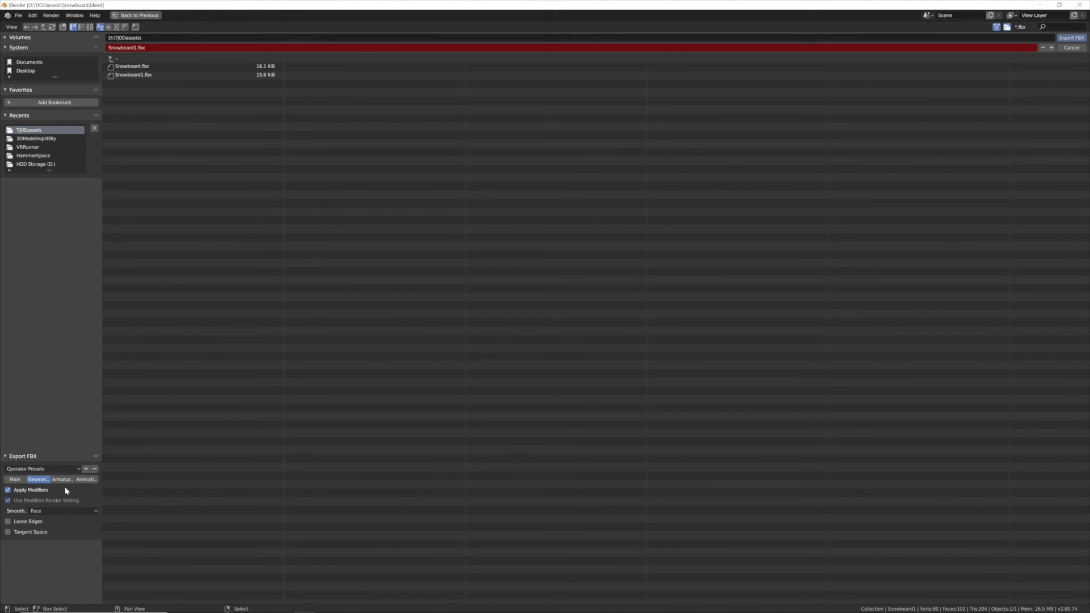
{"action": "left_click", "coordinate": [15, 479]}
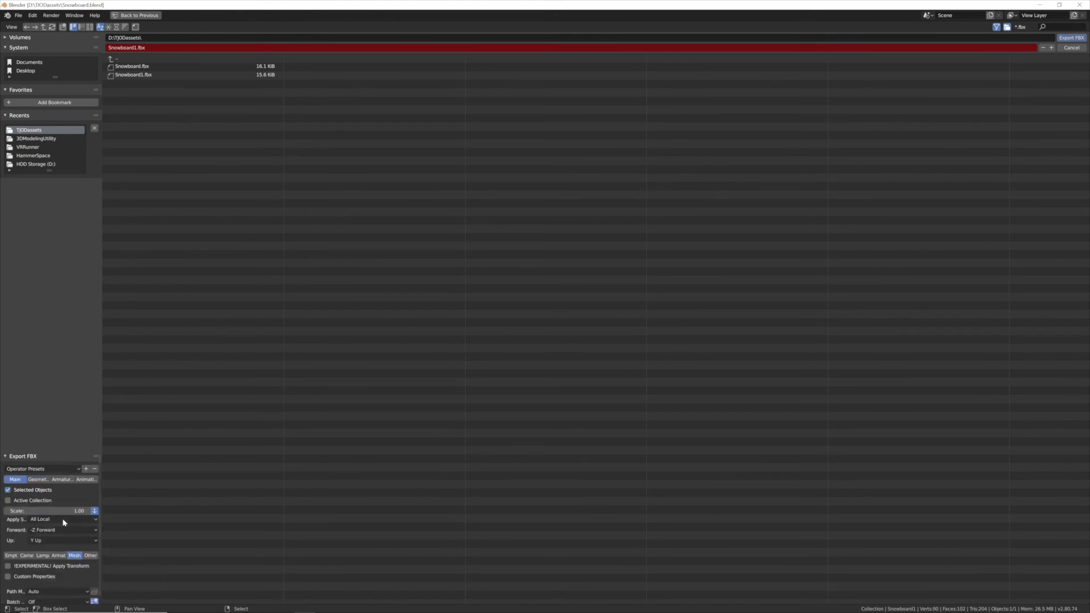
{"action": "left_click", "coordinate": [37, 479]}
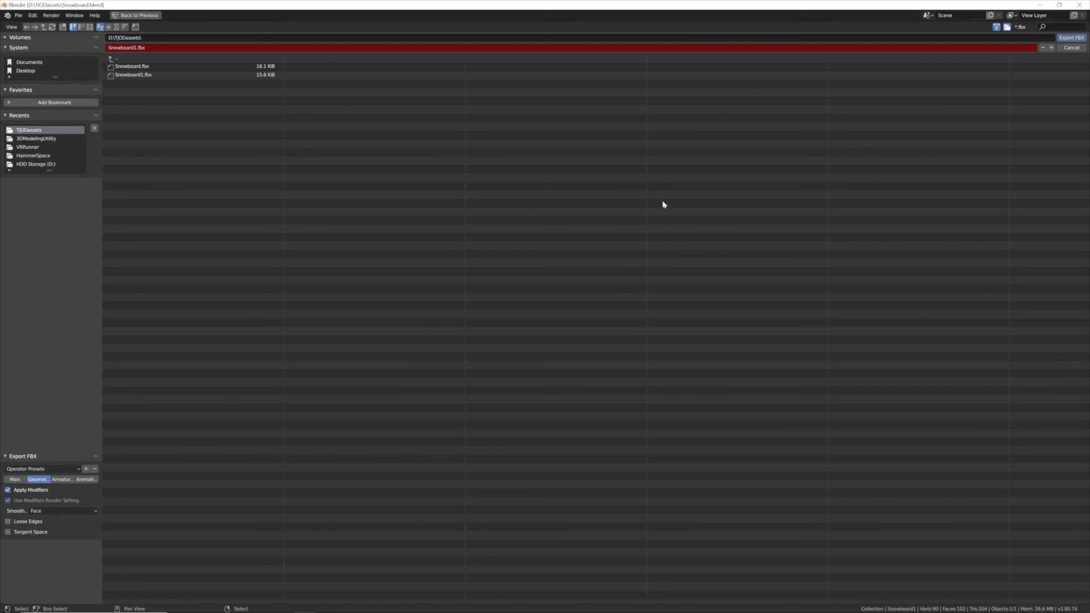
{"action": "left_click", "coordinate": [1069, 38]}
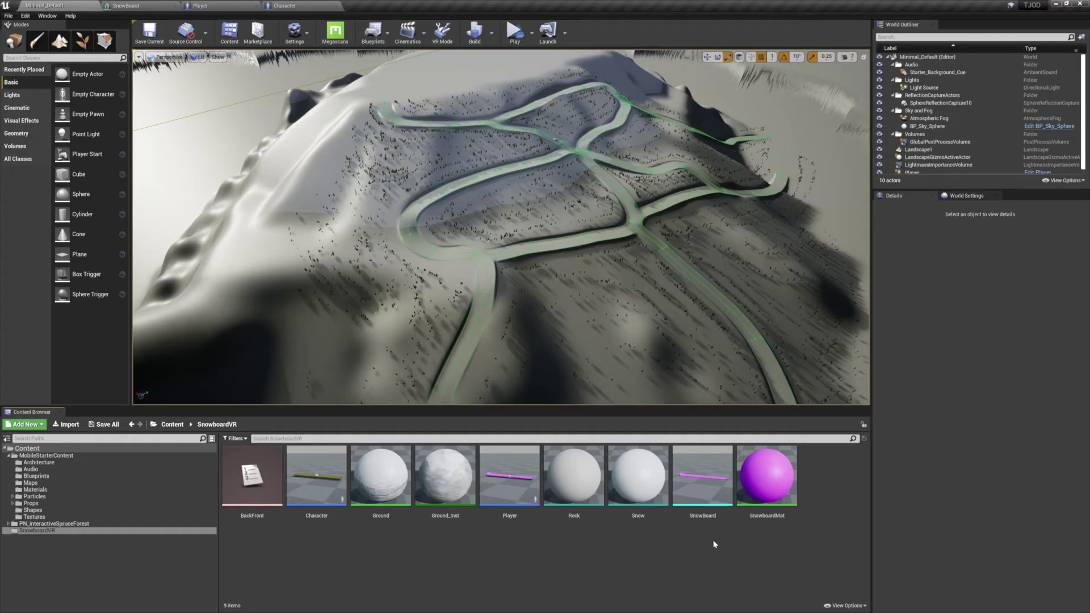
- In Unreal Editor, import Snowboard1.fbx into the SnowboardVR folder as a static mesh and save the new asset
{"action": "right_click", "coordinate": [714, 544]}
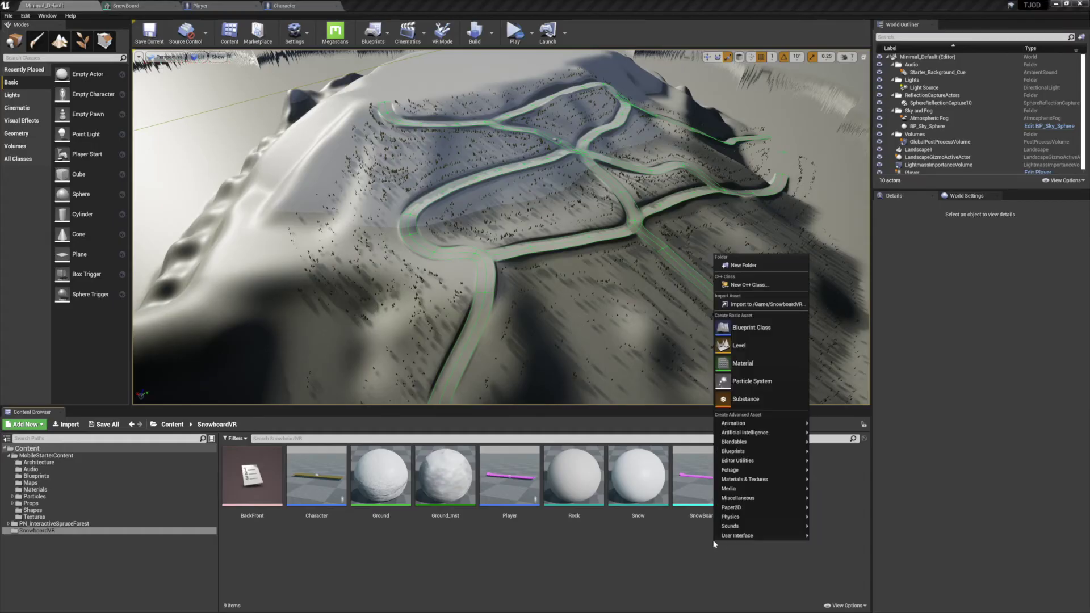
{"action": "left_click", "coordinate": [752, 305]}
{"action": "left_click", "coordinate": [113, 70]}
{"action": "left_click", "coordinate": [269, 242]}
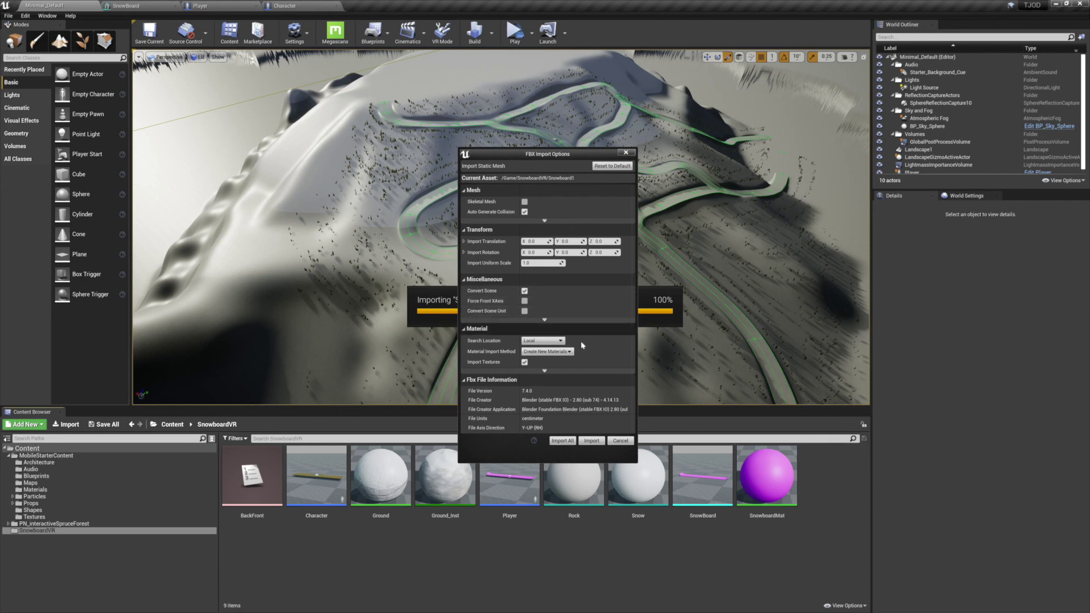
{"action": "left_click", "coordinate": [575, 441]}
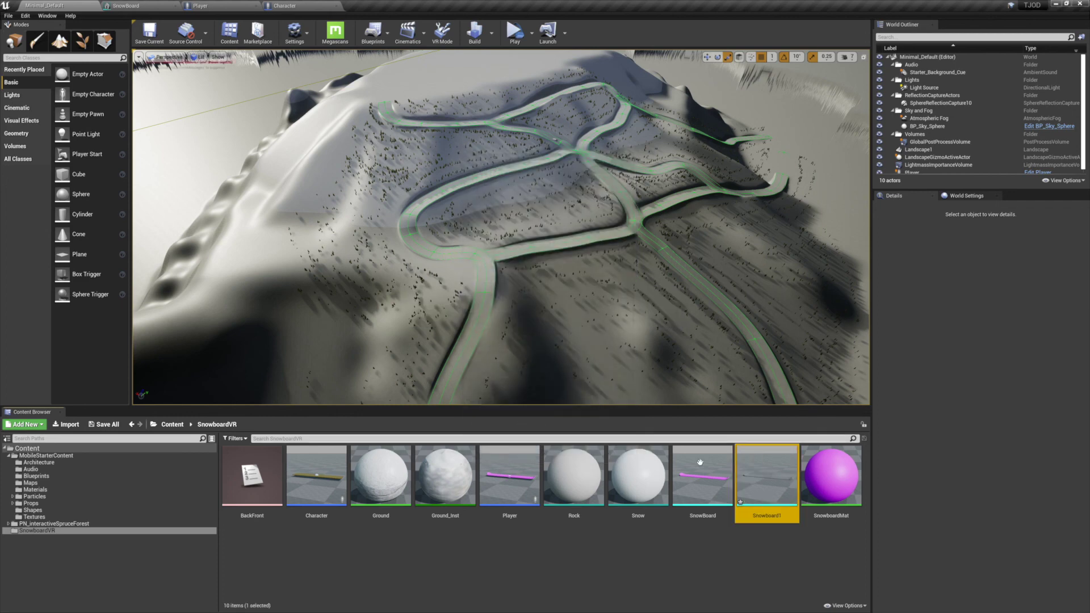
{"action": "right_click", "coordinate": [767, 482]}
{"action": "left_click", "coordinate": [789, 356]}
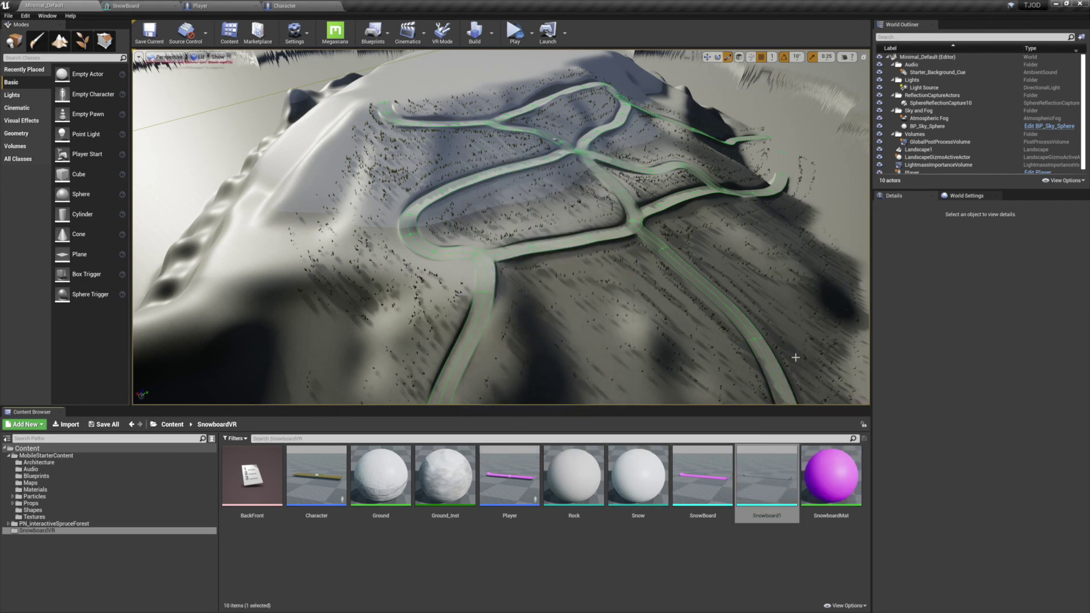
- Open the Character blueprint and set the Snowboard component's static mesh to Snowboard1
{"action": "double_click", "coordinate": [308, 470]}
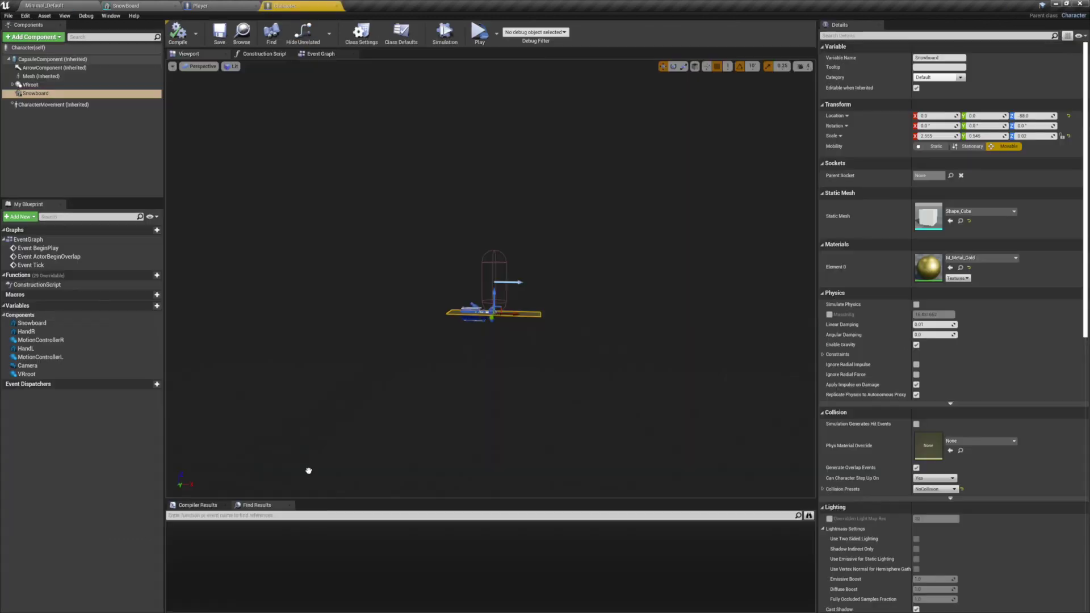
{"action": "left_click", "coordinate": [981, 211]}
{"action": "type", "text": "sno"}
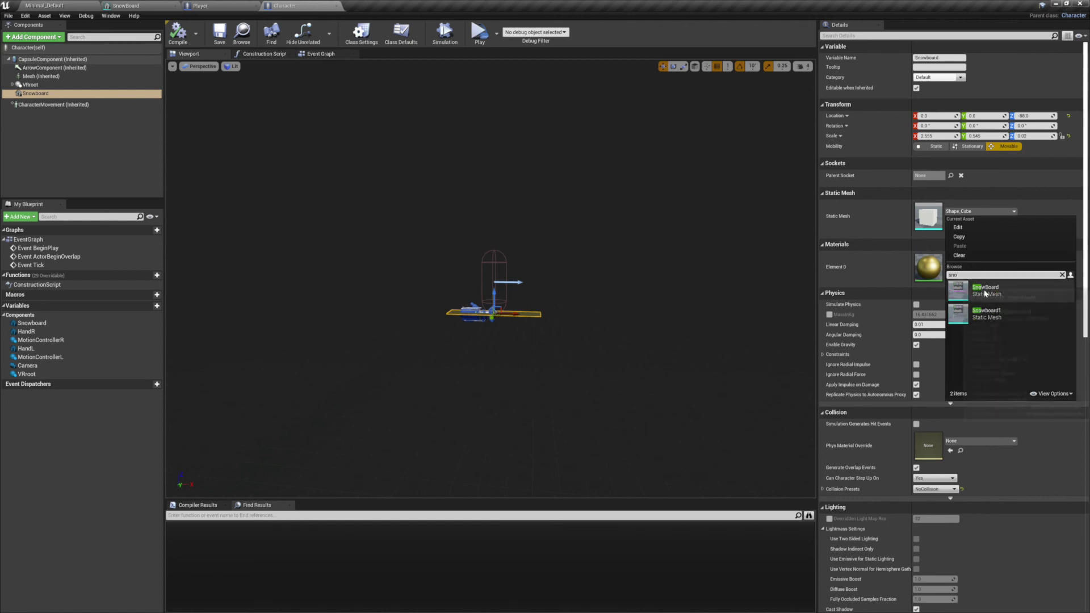
{"action": "left_click", "coordinate": [986, 313]}
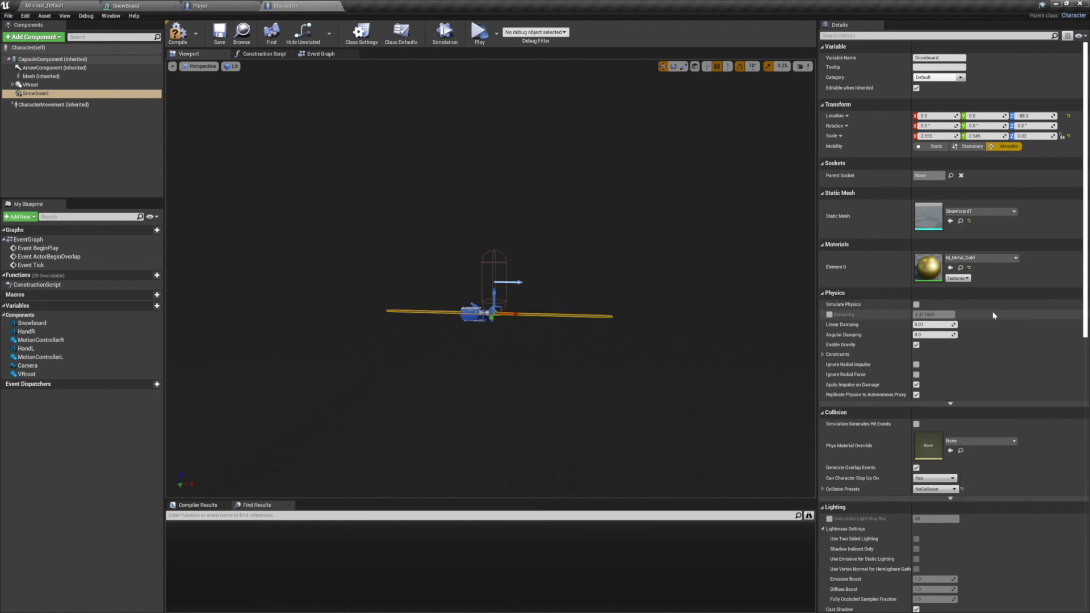
- Reset the Snowboard component's scale to 1.0 on all axes, inspect the board up close, and compile and save the blueprint
{"action": "left_click", "coordinate": [1069, 136]}
{"action": "scroll", "coordinate": [528, 295], "scroll_direction": "up", "scroll_amount": 5}
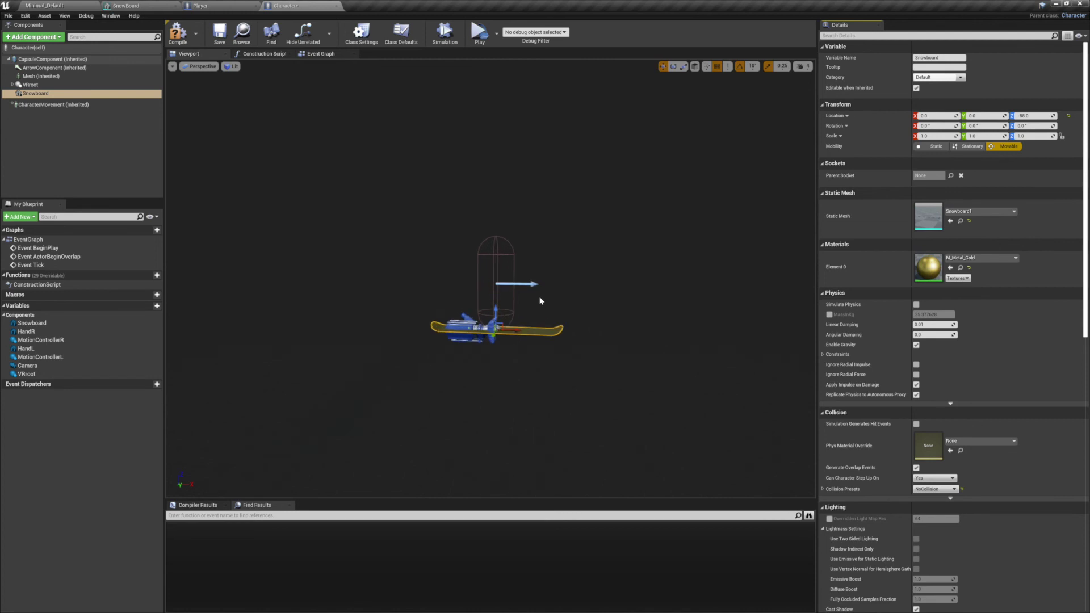
{"action": "right_click_drag", "start_coordinate": [543, 341], "coordinate": [584, 341]}
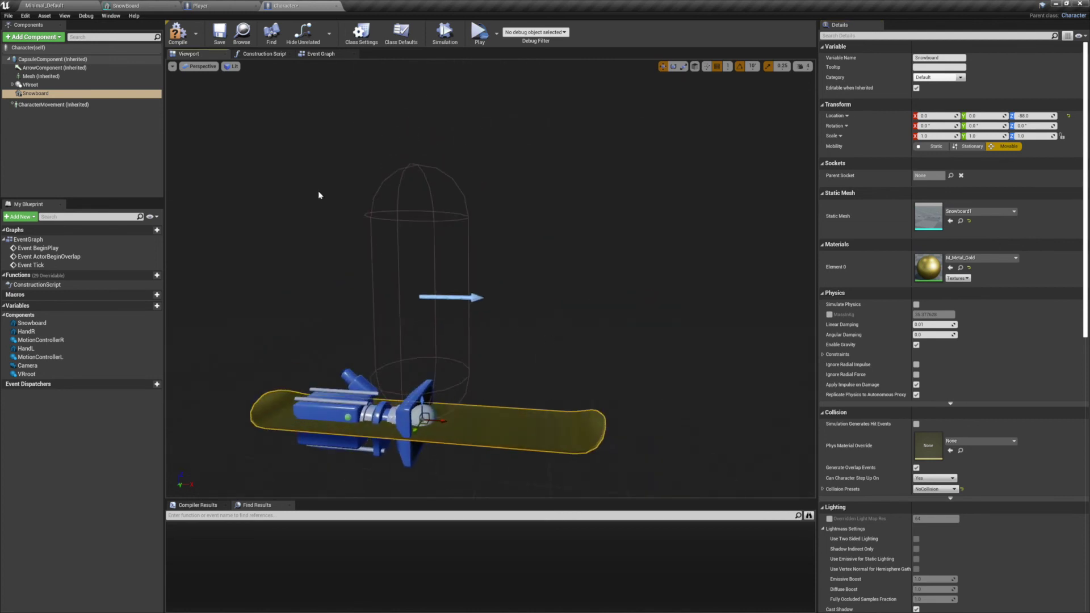
{"action": "left_click", "coordinate": [178, 33]}
{"action": "left_click", "coordinate": [217, 39]}
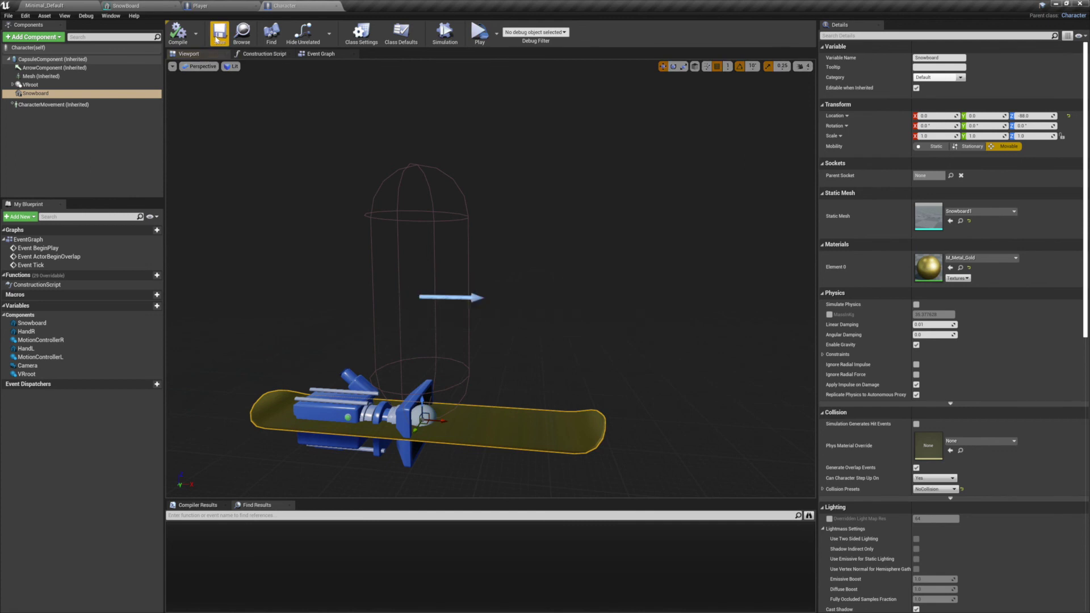